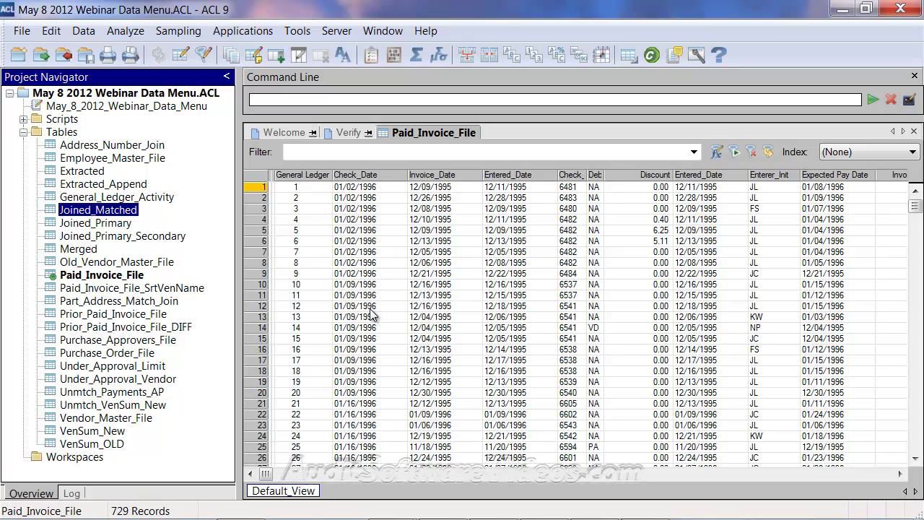
# Step: Open the Export dialog for Paid_Invoice_File, trying View before settling on Fields
pyautogui.click(81, 31)
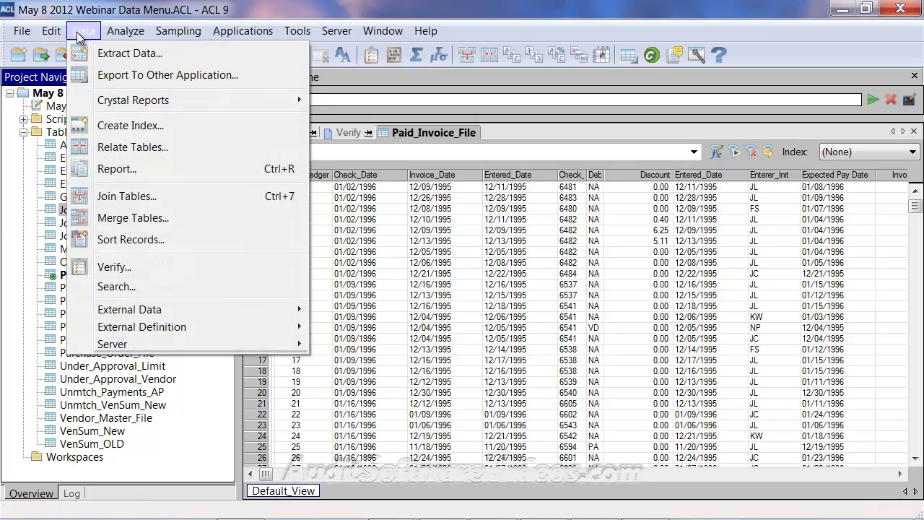
pyautogui.click(100, 76)
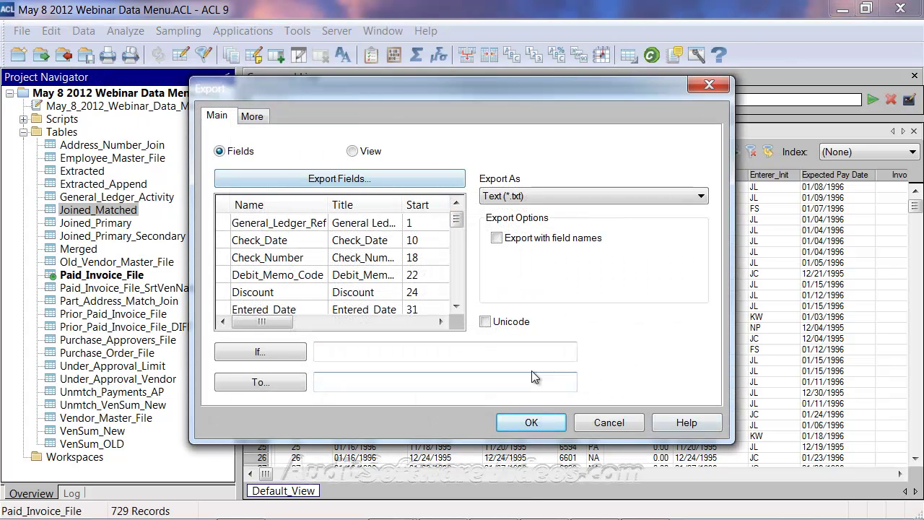
pyautogui.moveTo(391, 96); pyautogui.dragTo(406, 233)
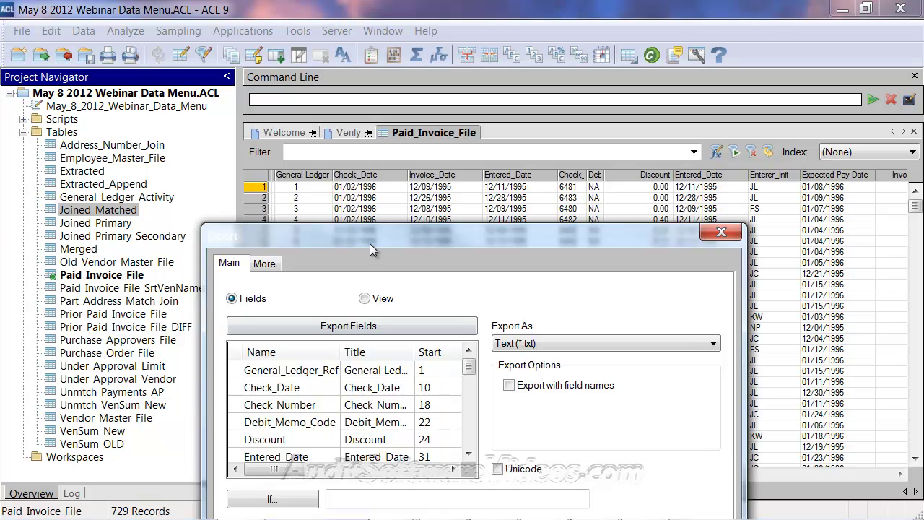
pyautogui.moveTo(370, 243); pyautogui.dragTo(331, 127)
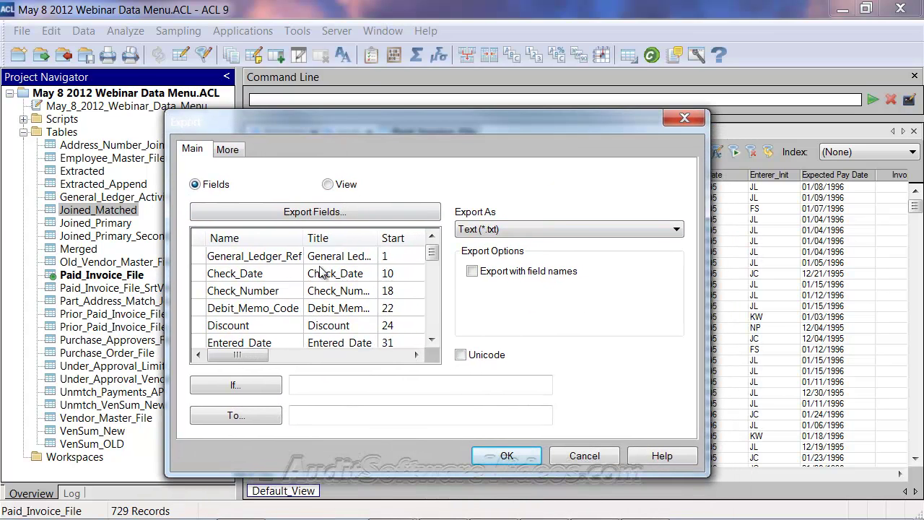
pyautogui.click(327, 184)
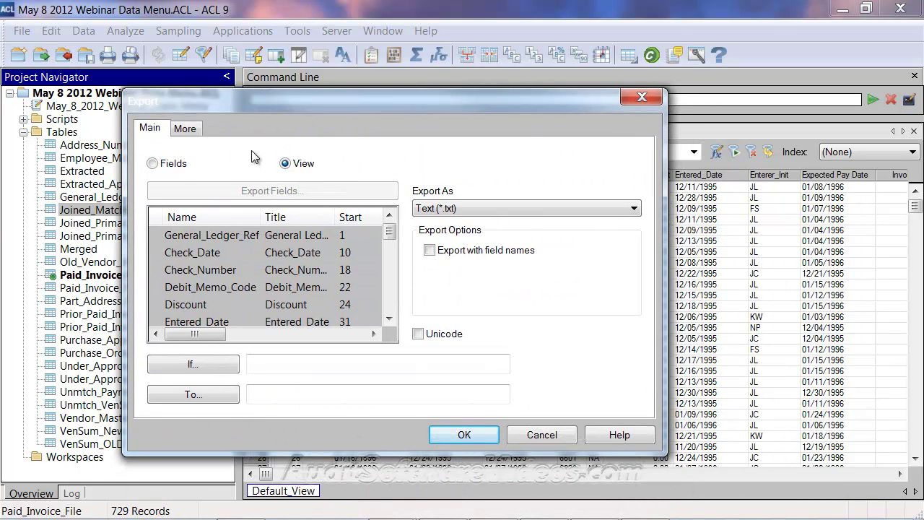
pyautogui.click(163, 165)
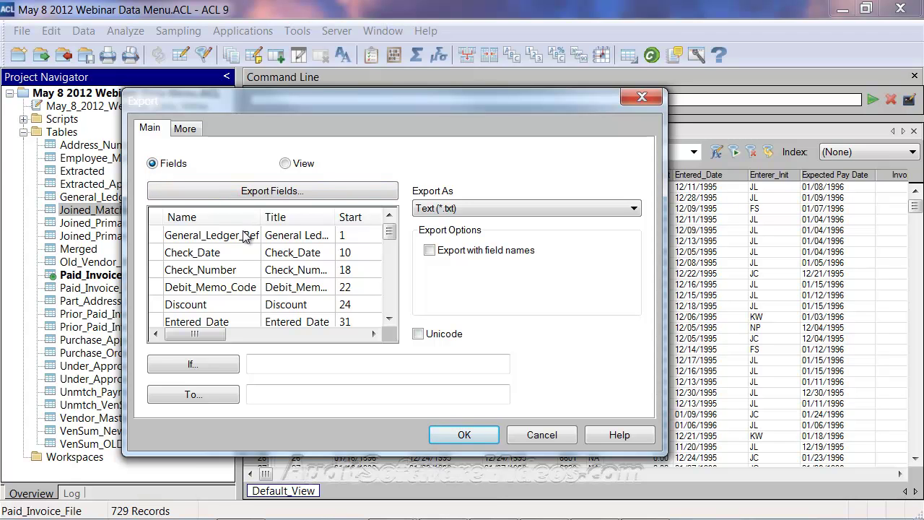
# Step: Select all Paid_Invoice_File fields with Add All after trying individual picks, then confirm
pyautogui.click(250, 193)
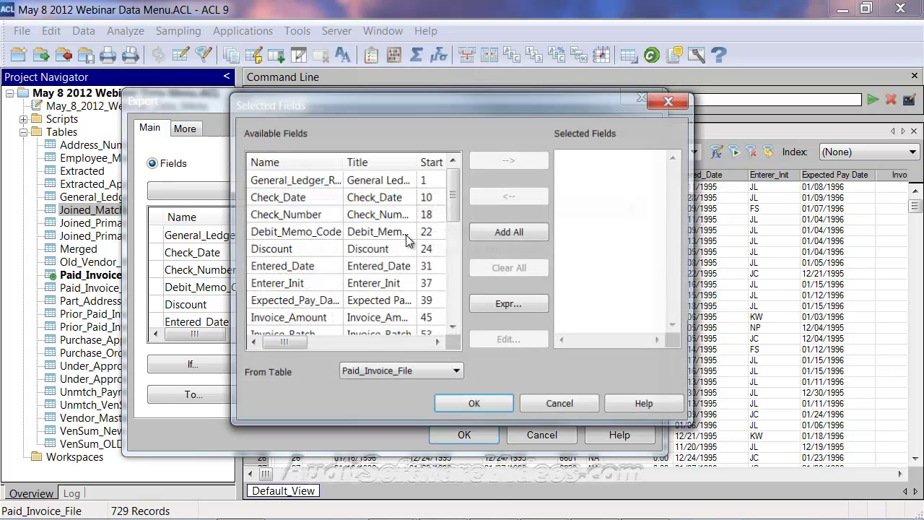
pyautogui.click(509, 235)
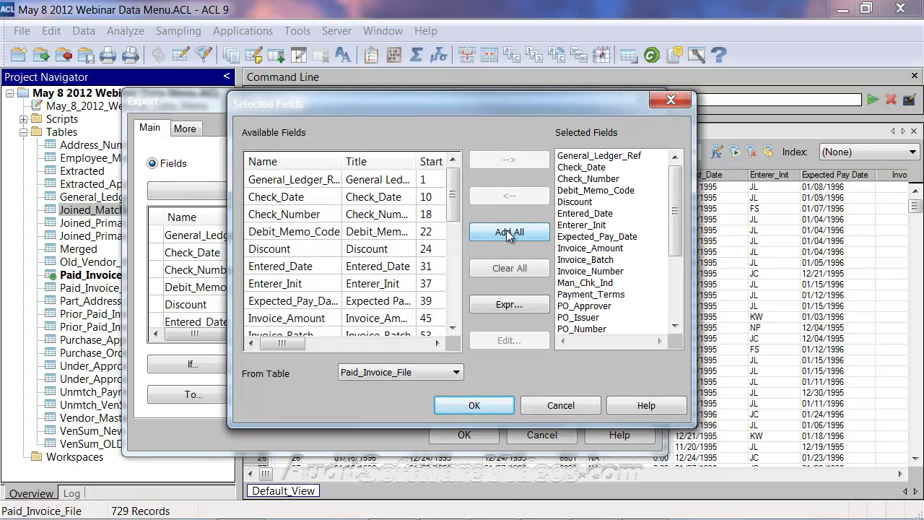
pyautogui.click(505, 272)
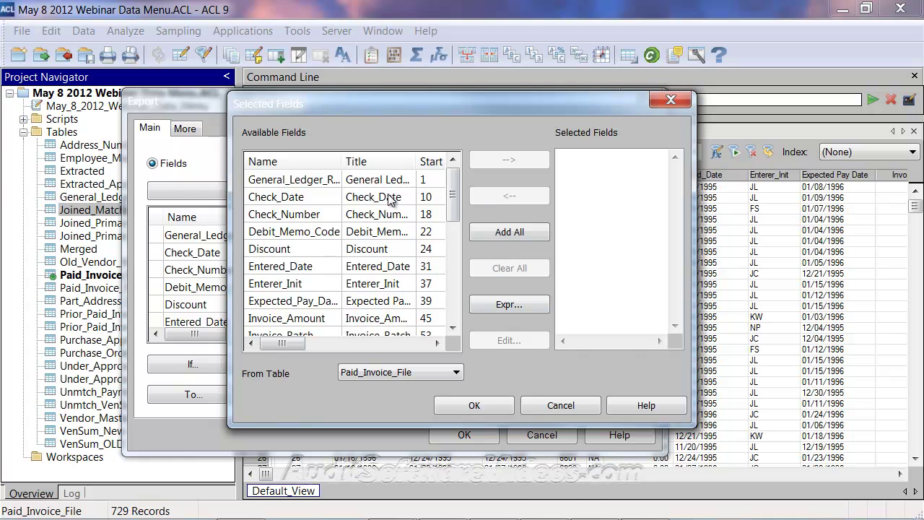
pyautogui.doubleClick(318, 180)
pyautogui.doubleClick(297, 198)
pyautogui.doubleClick(298, 214)
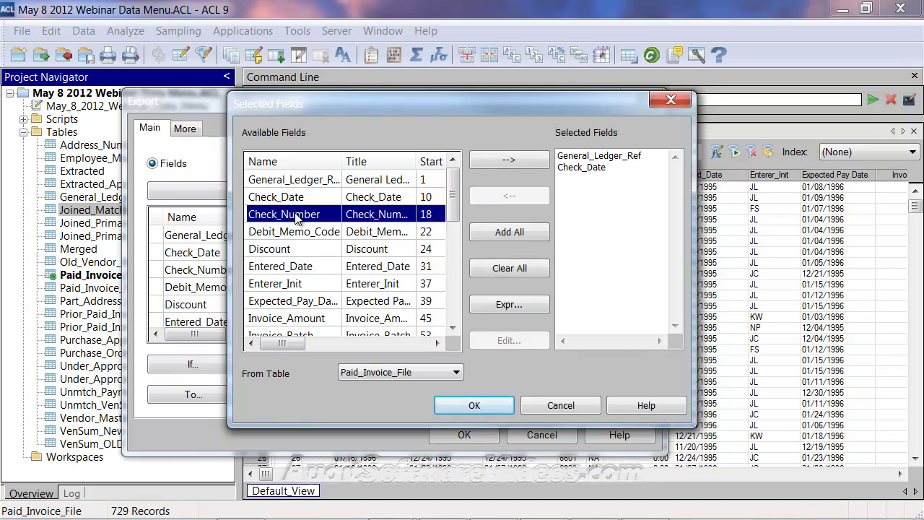
pyautogui.doubleClick(298, 231)
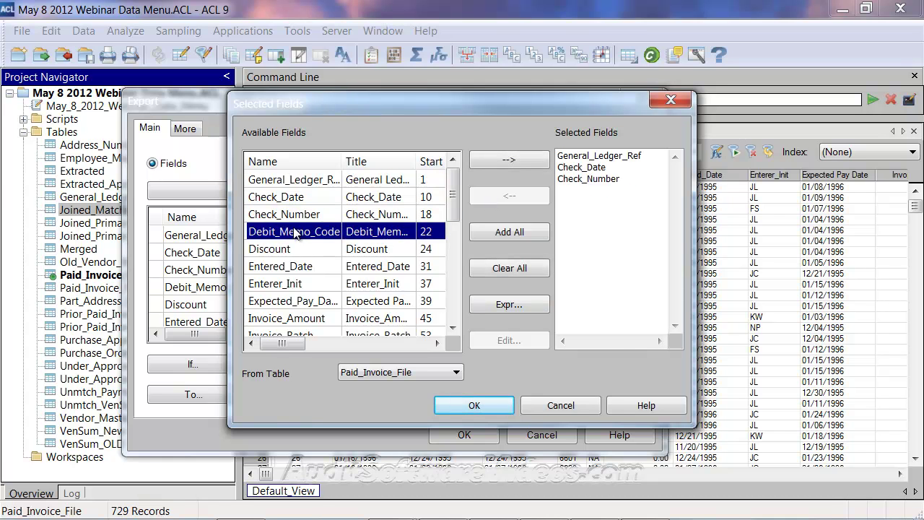
pyautogui.click(514, 273)
pyautogui.click(508, 232)
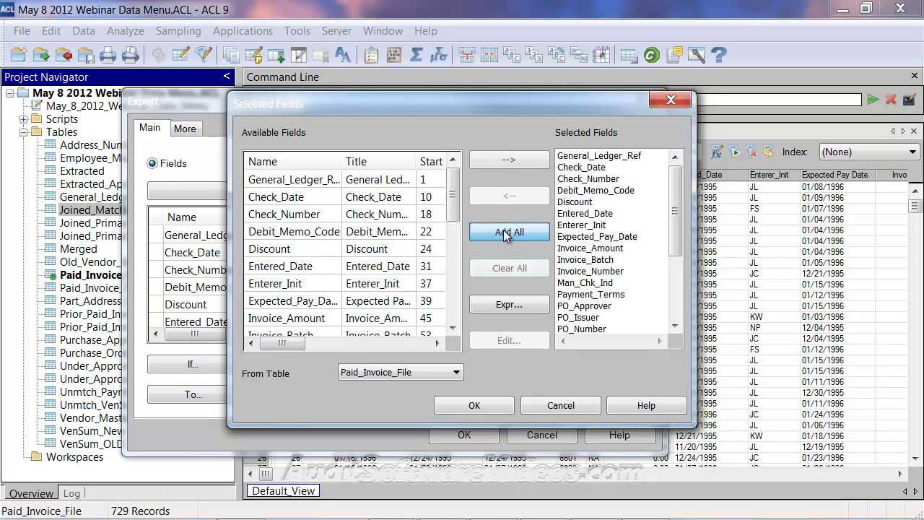
pyautogui.click(474, 405)
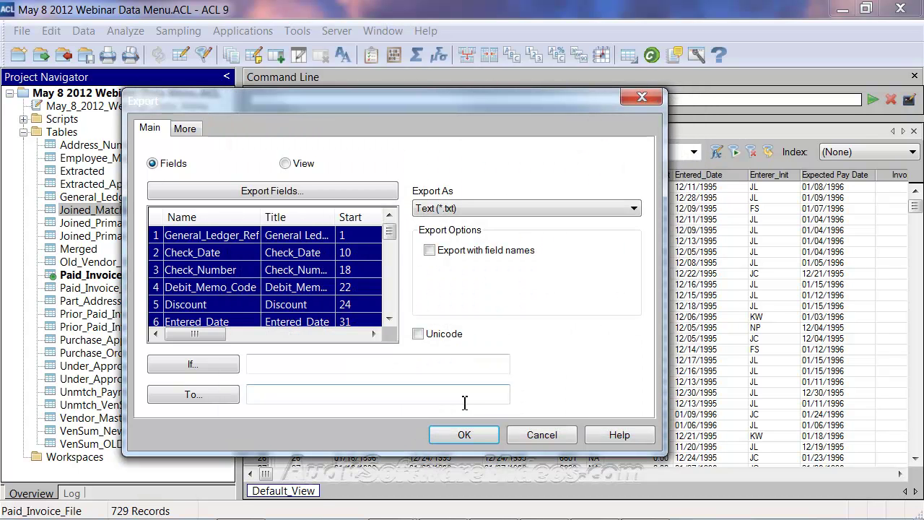
# Step: Set Export As to Delimited (*.del) after trying Access, Clipboard and dBase III Plus
pyautogui.click(477, 209)
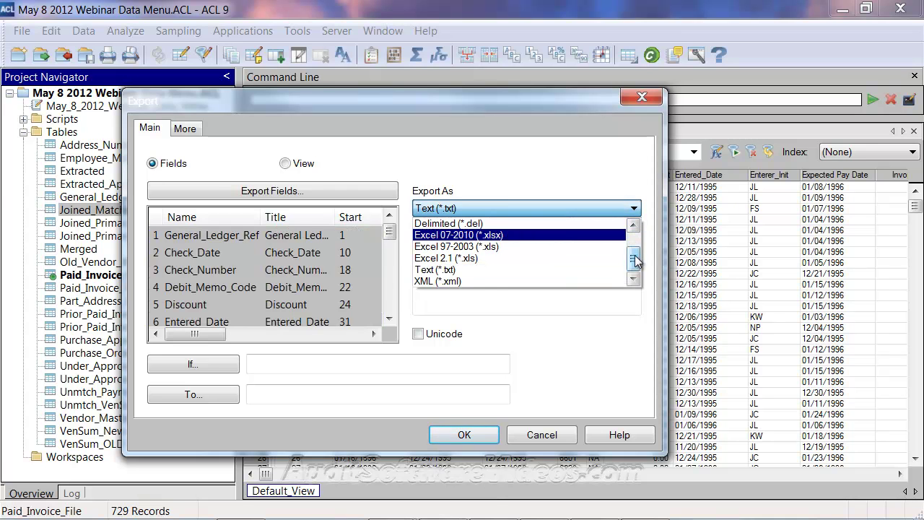
pyautogui.click(633, 227)
pyautogui.click(528, 223)
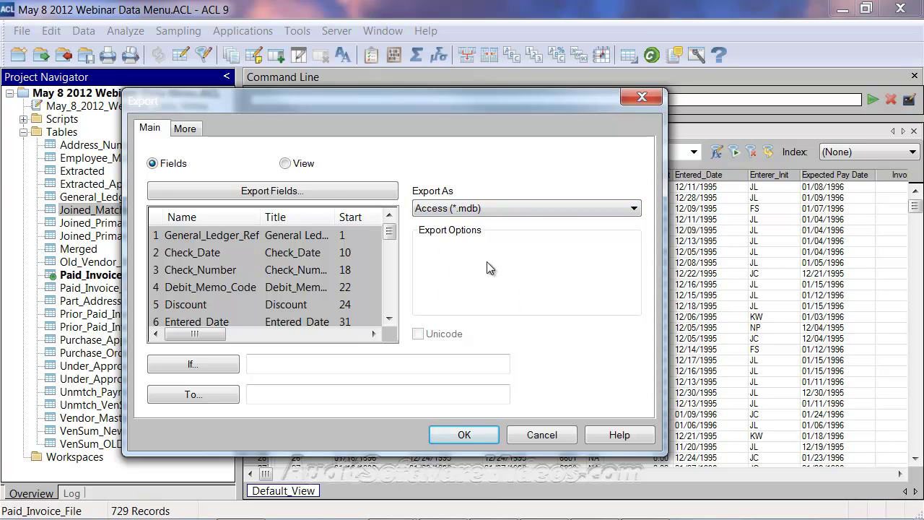
pyautogui.click(473, 211)
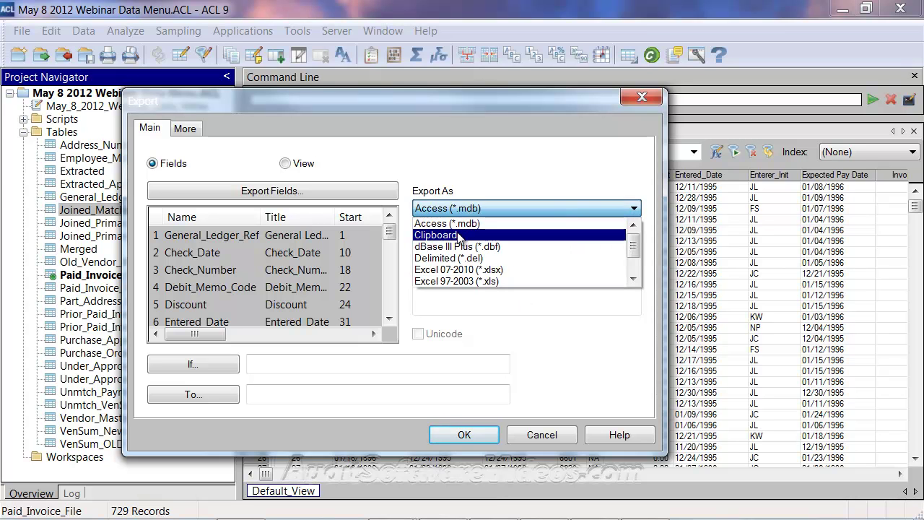
pyautogui.click(465, 238)
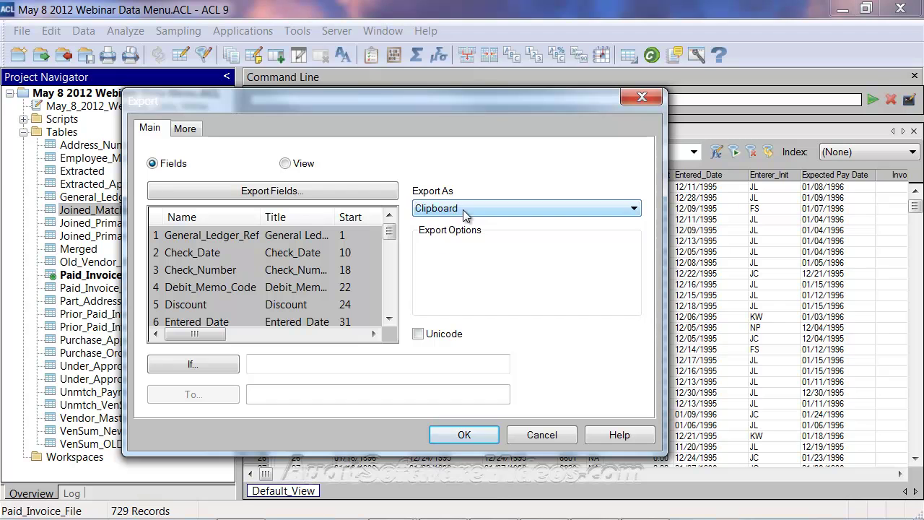
pyautogui.click(463, 209)
pyautogui.click(460, 235)
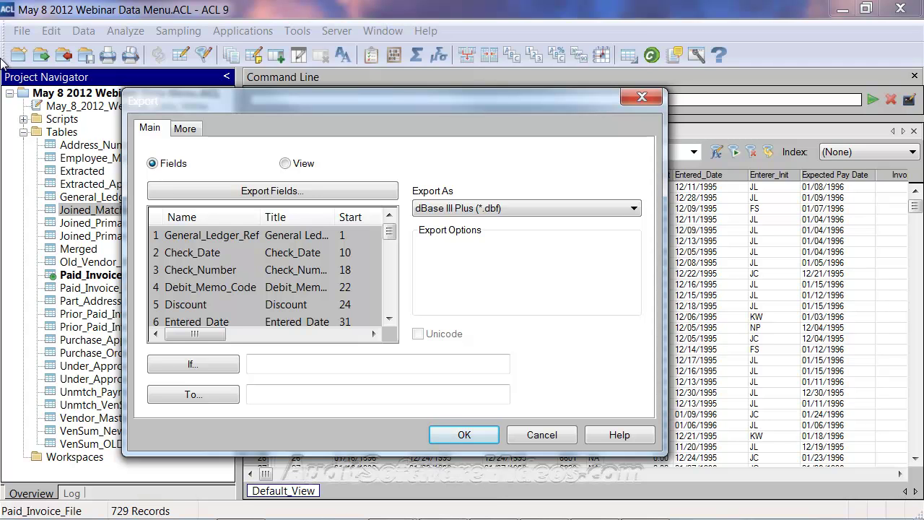
pyautogui.click(486, 208)
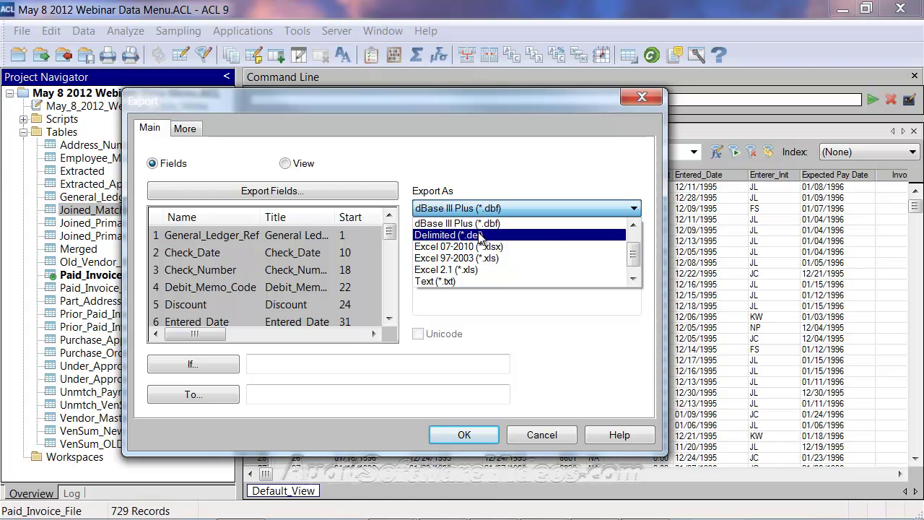
pyautogui.click(480, 236)
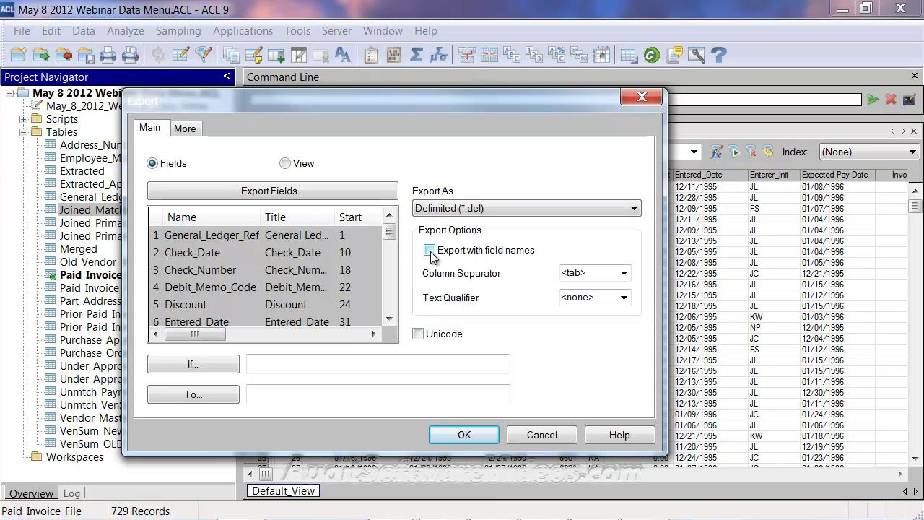
# Step: Keep tab as column separator and none as text qualifier after trying '~' and double quotes
pyautogui.click(622, 275)
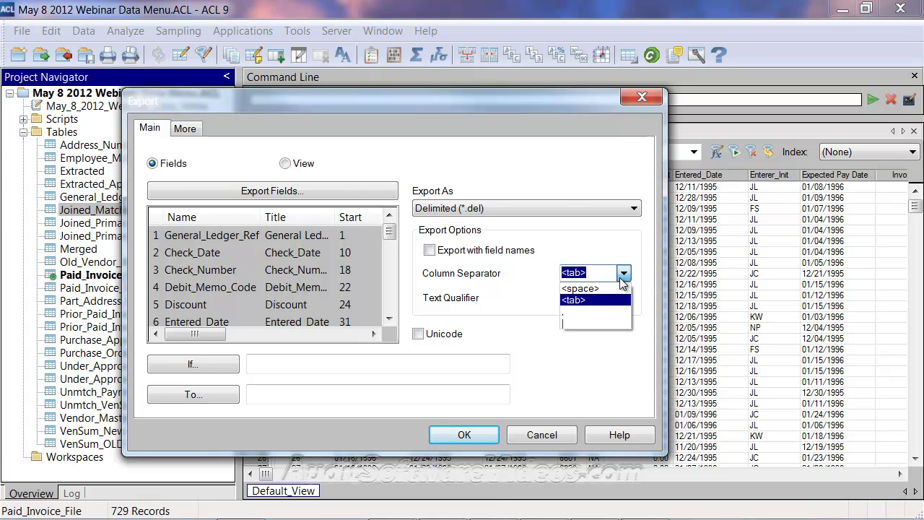
pyautogui.click(622, 275)
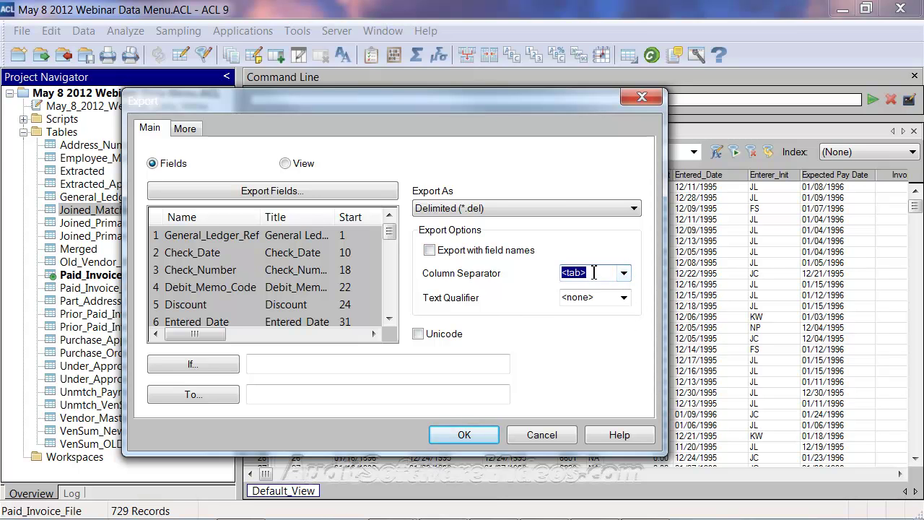
pyautogui.write('~')
pyautogui.press('BackSpace')
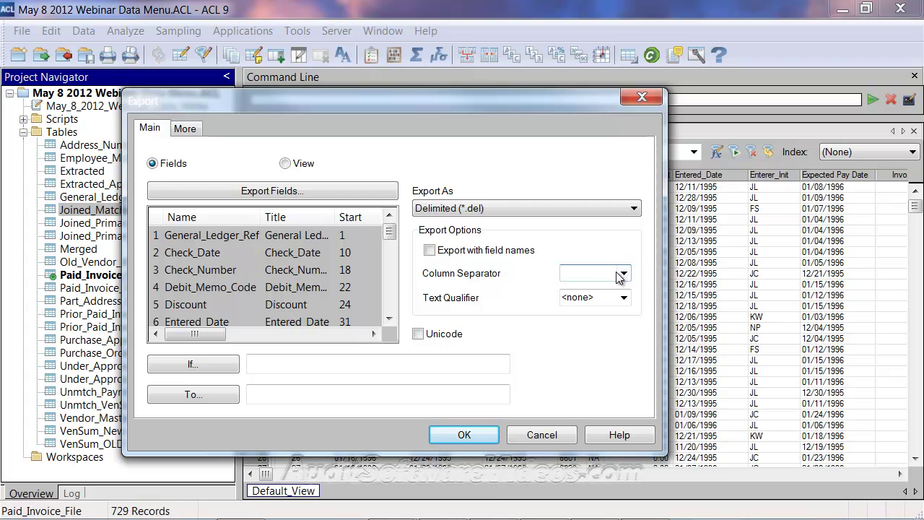
pyautogui.click(622, 274)
pyautogui.click(574, 299)
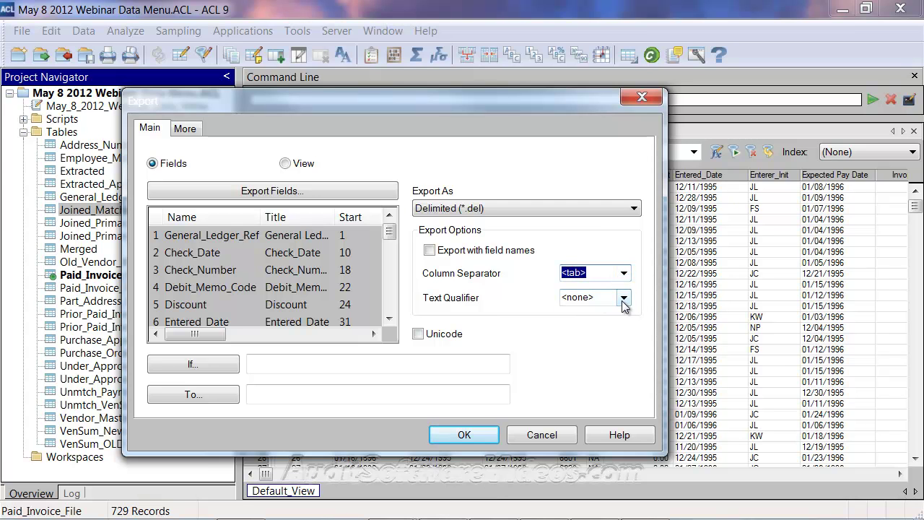
pyautogui.click(623, 298)
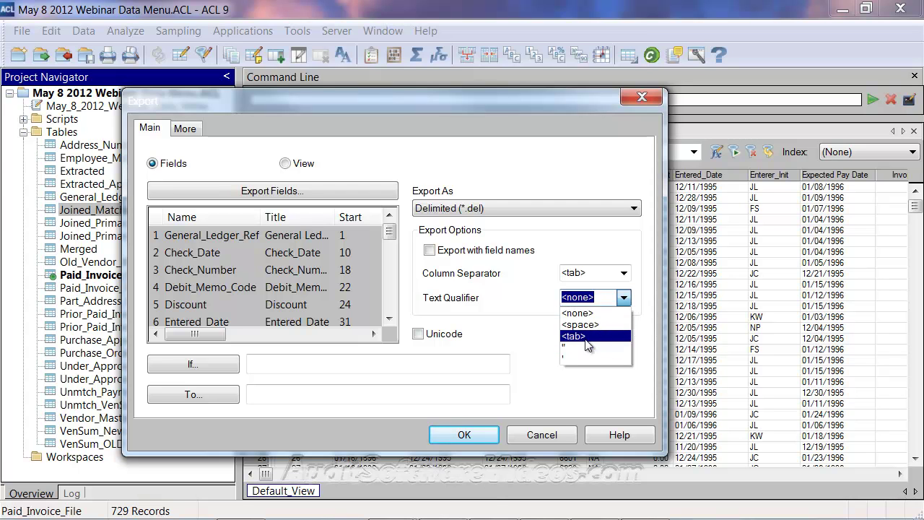
pyautogui.click(571, 349)
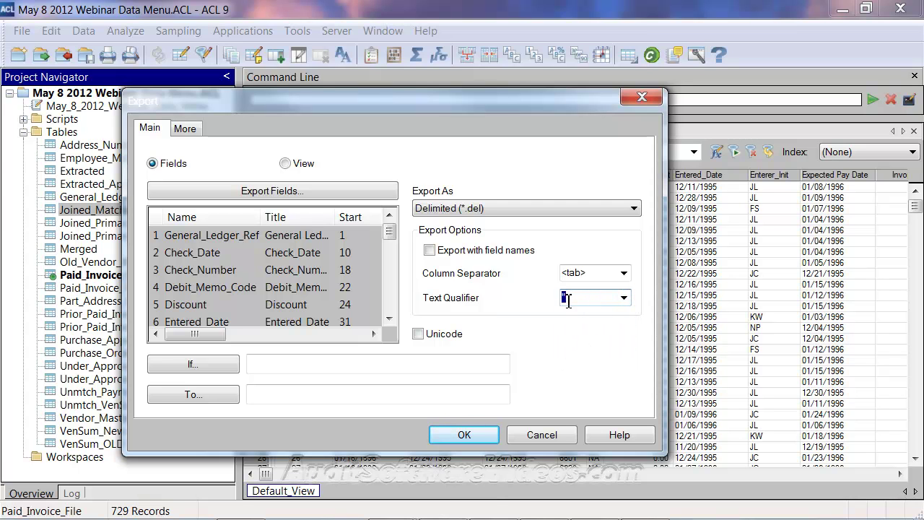
pyautogui.click(625, 296)
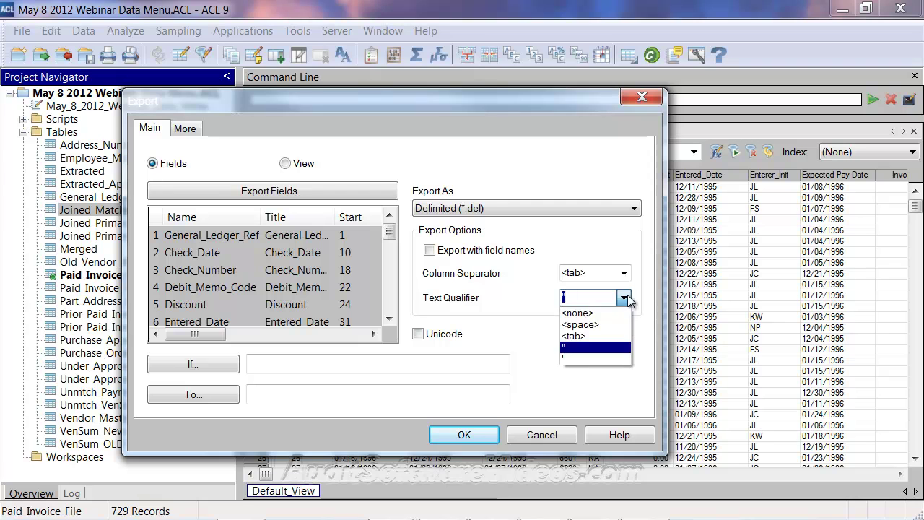
pyautogui.click(604, 317)
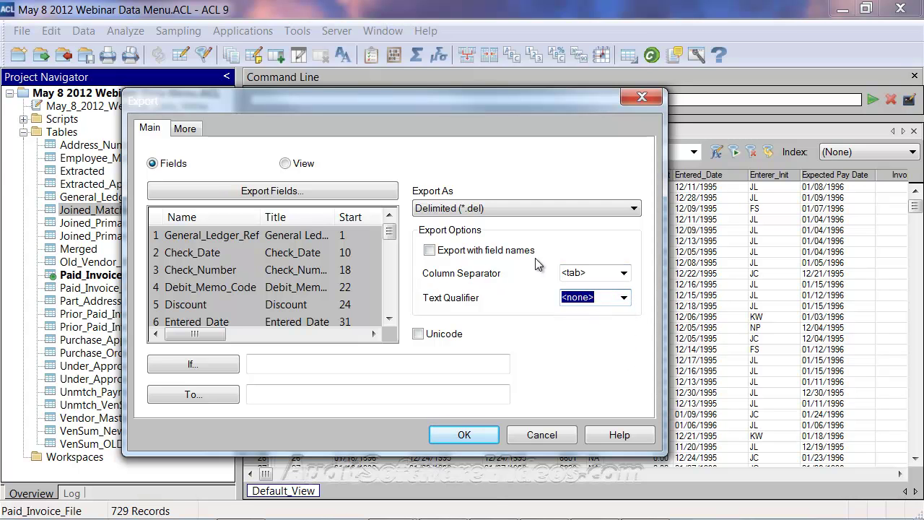
# Step: Include field names and export the 729 records to Export Tab Delimited.DEL
pyautogui.click(430, 250)
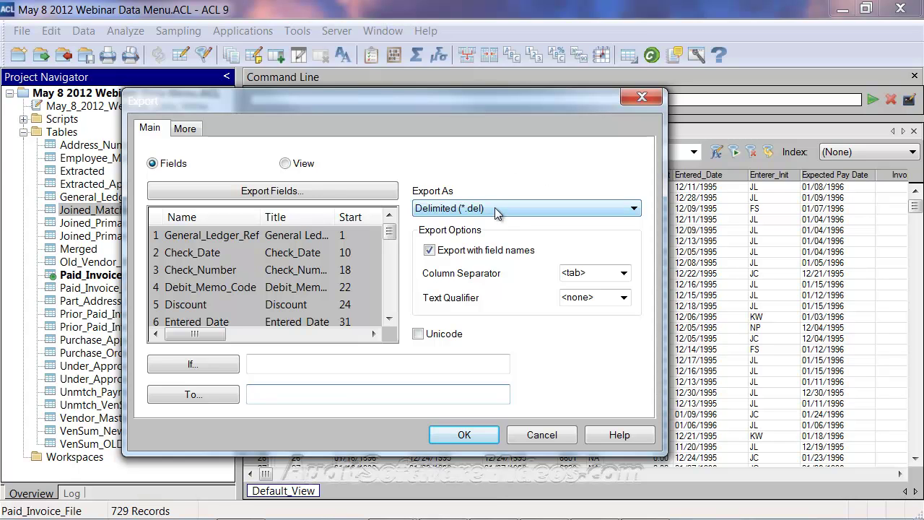
pyautogui.write('Ex')
pyautogui.write('Tab Delimited')
pyautogui.press('Return')
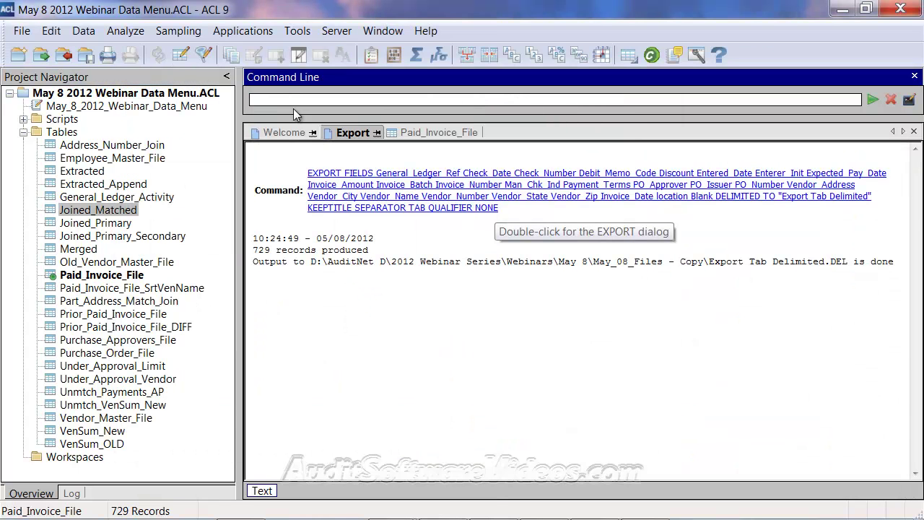
# Step: Reopen the Export dialog and browse the Excel format options, landing on Text
pyautogui.click(90, 31)
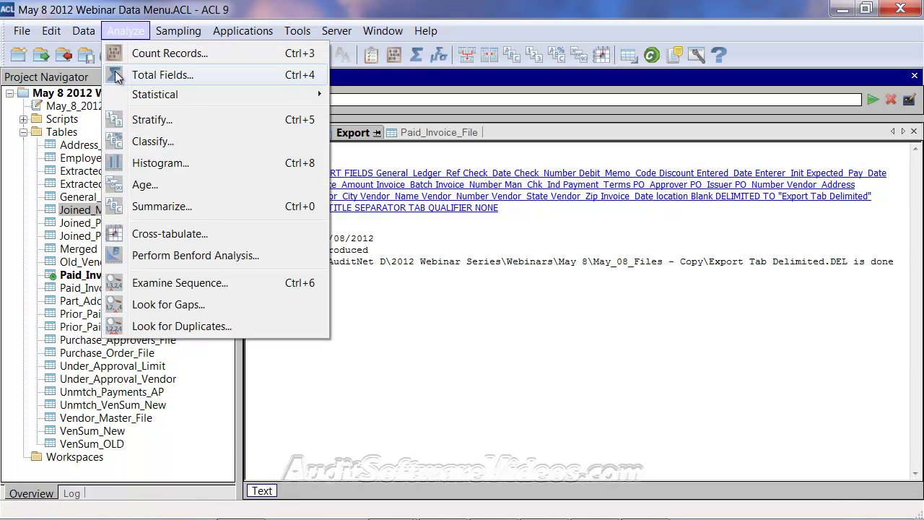
pyautogui.click(101, 75)
pyautogui.click(526, 196)
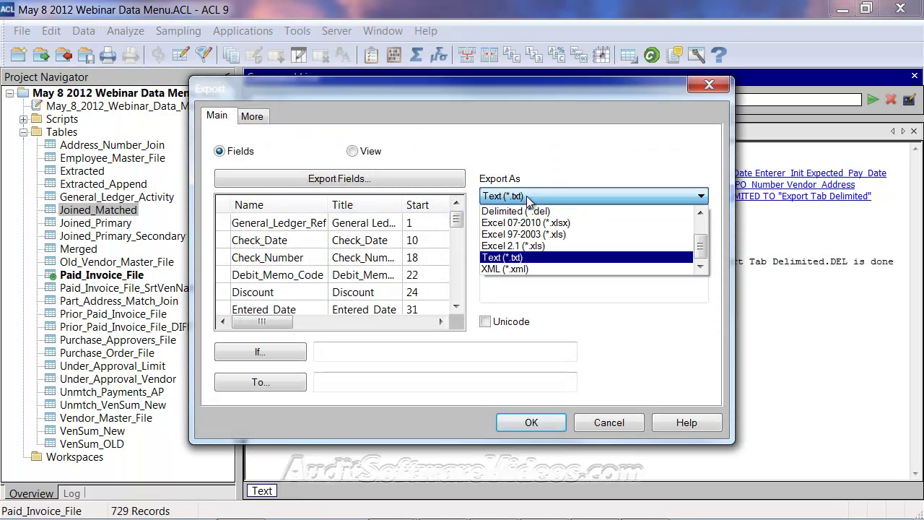
pyautogui.scroll(1, 617, 231)
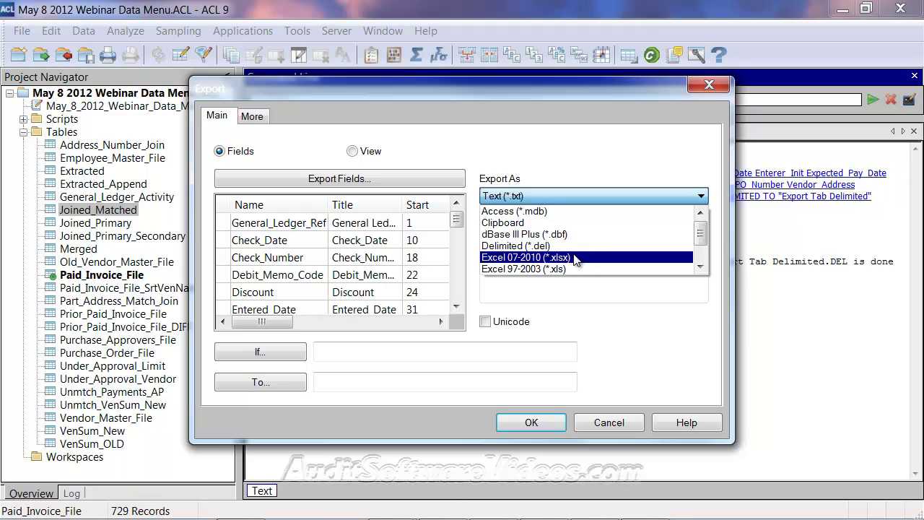
pyautogui.scroll(-1, 567, 262)
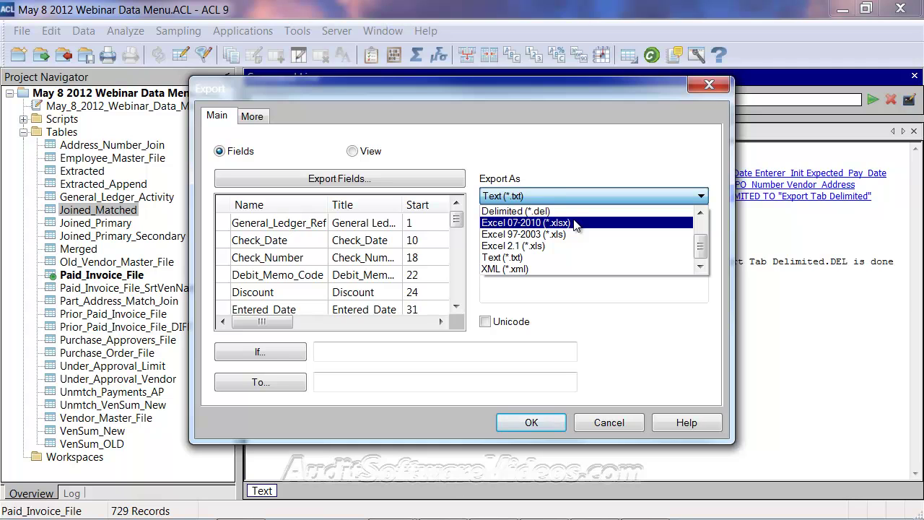
pyautogui.press('Down')
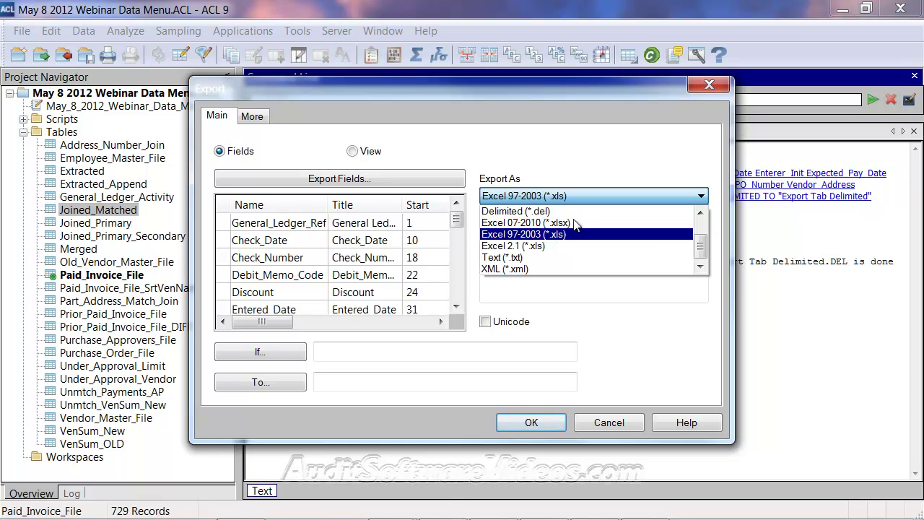
pyautogui.press('Down')
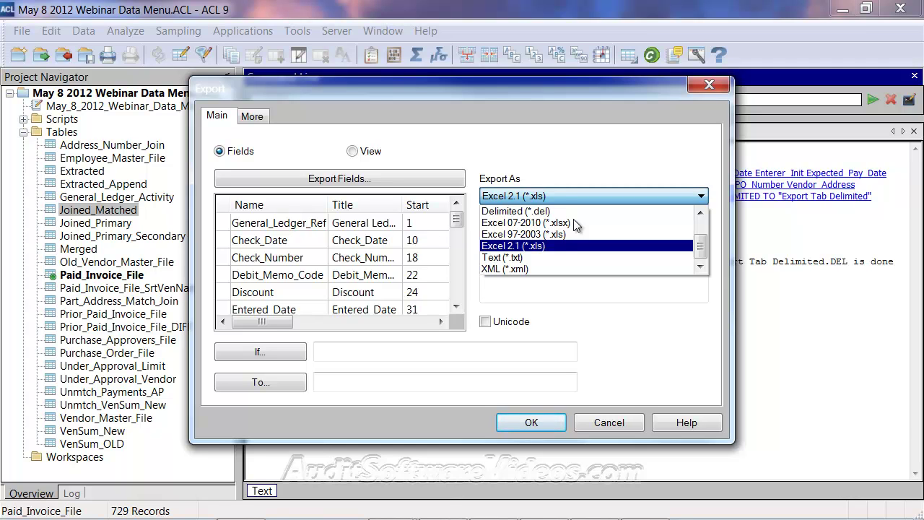
pyautogui.press('Up')
pyautogui.press('Up')
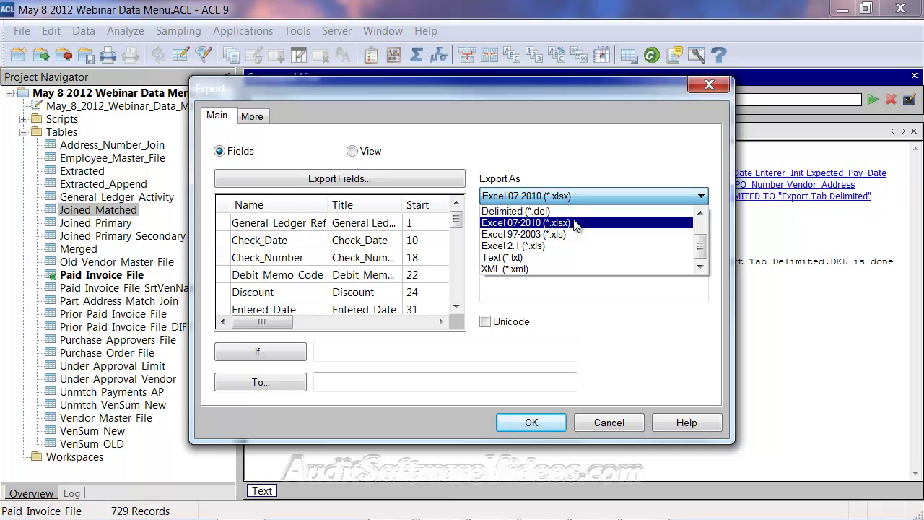
pyautogui.press('Down')
pyautogui.press('Down')
pyautogui.press('Down')
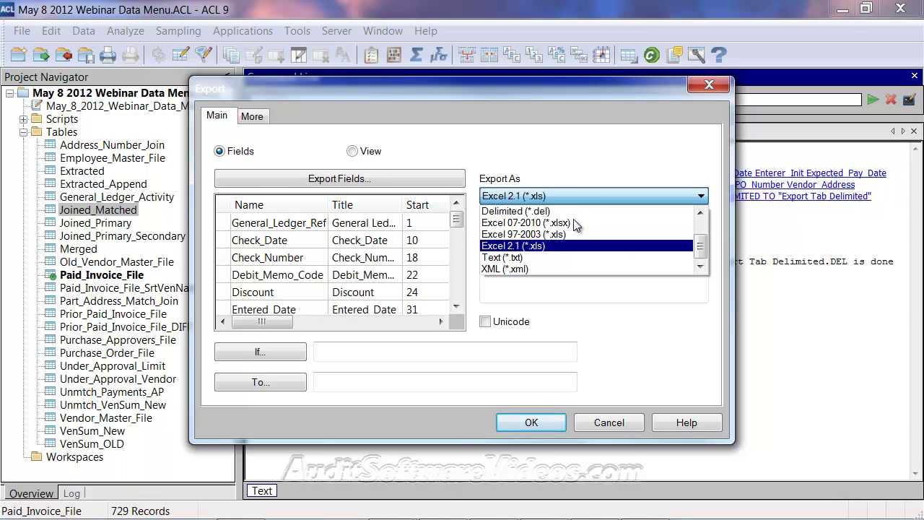
pyautogui.click(520, 256)
pyautogui.click(508, 240)
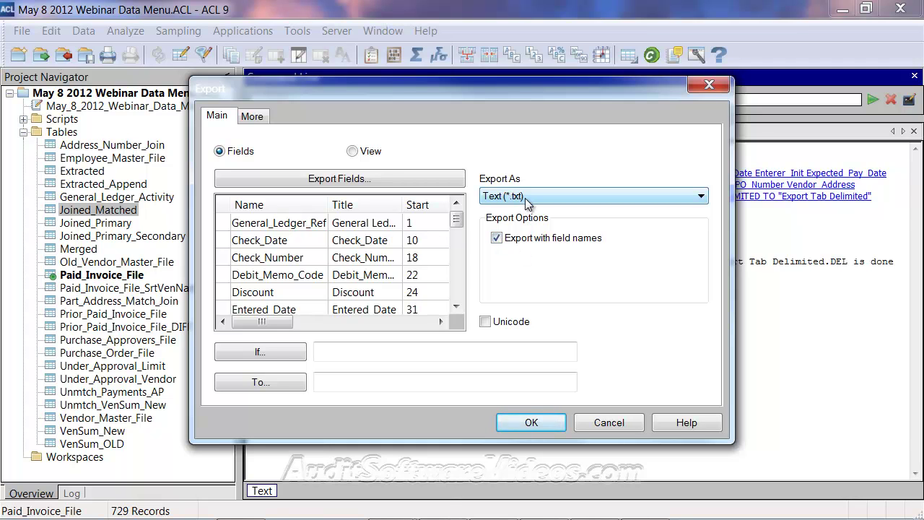
# Step: Switch the export format to Delimited (*.del) with tab separator and no qualifier
pyautogui.moveTo(457, 224); pyautogui.dragTo(457, 241)
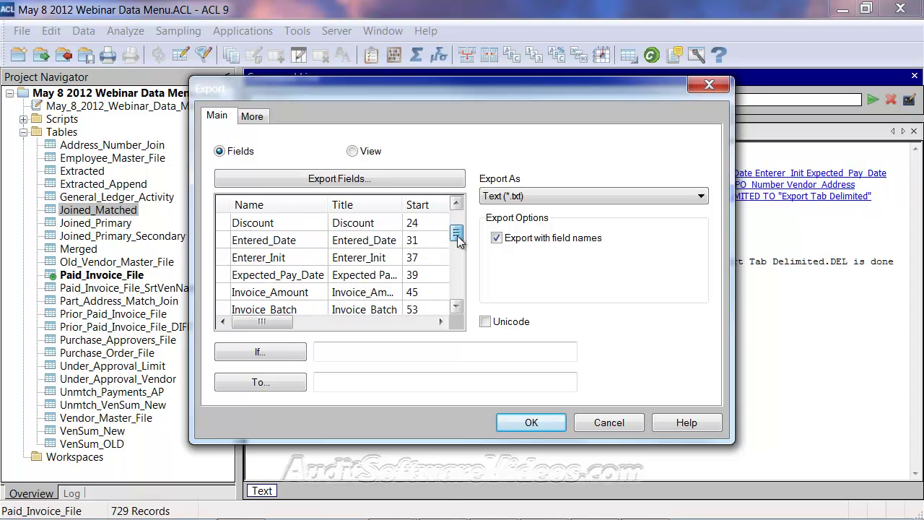
pyautogui.scroll(-5, 457, 243)
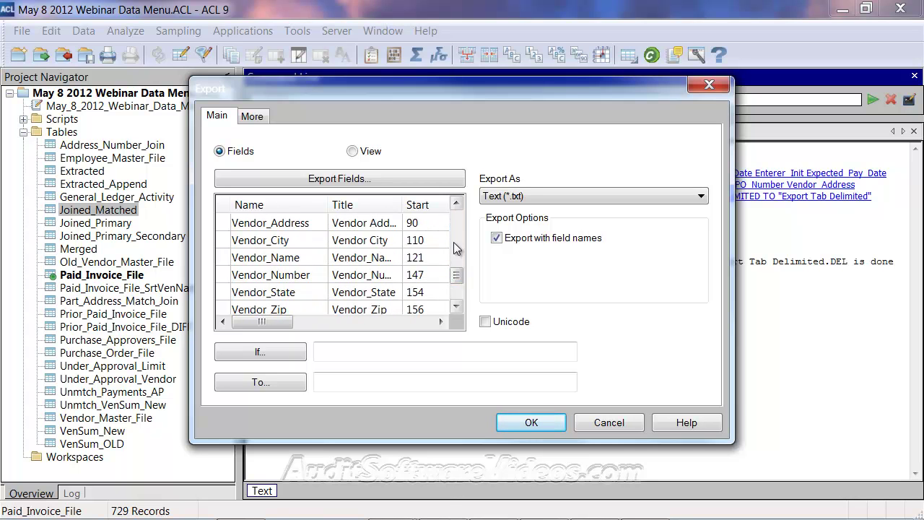
pyautogui.moveTo(456, 275); pyautogui.dragTo(456, 290)
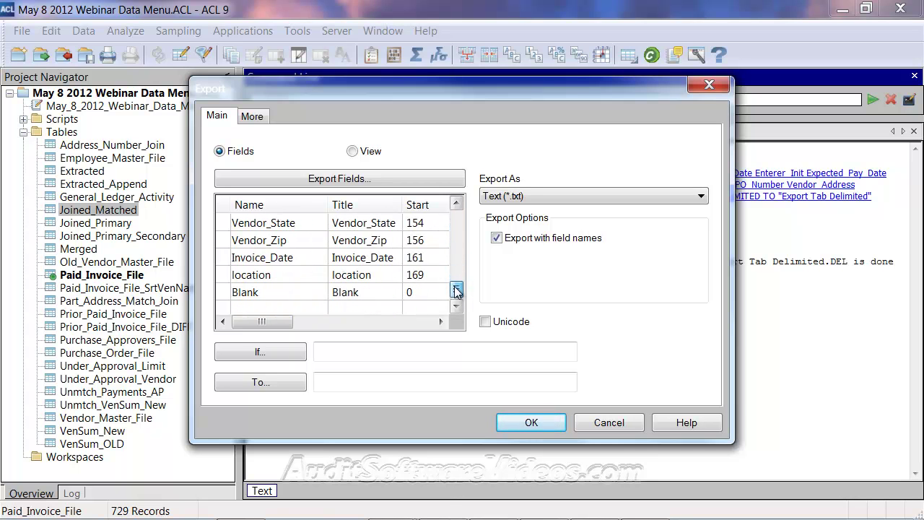
pyautogui.moveTo(281, 322); pyautogui.dragTo(307, 325)
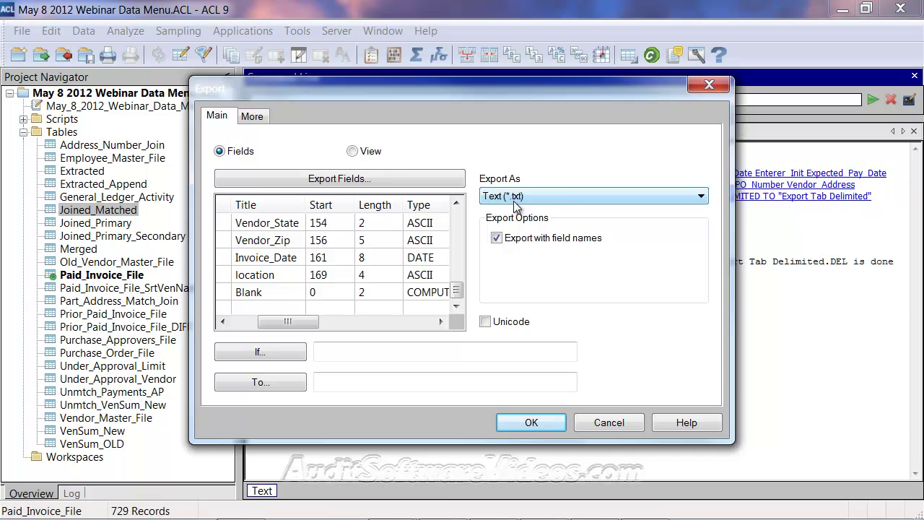
pyautogui.click(559, 195)
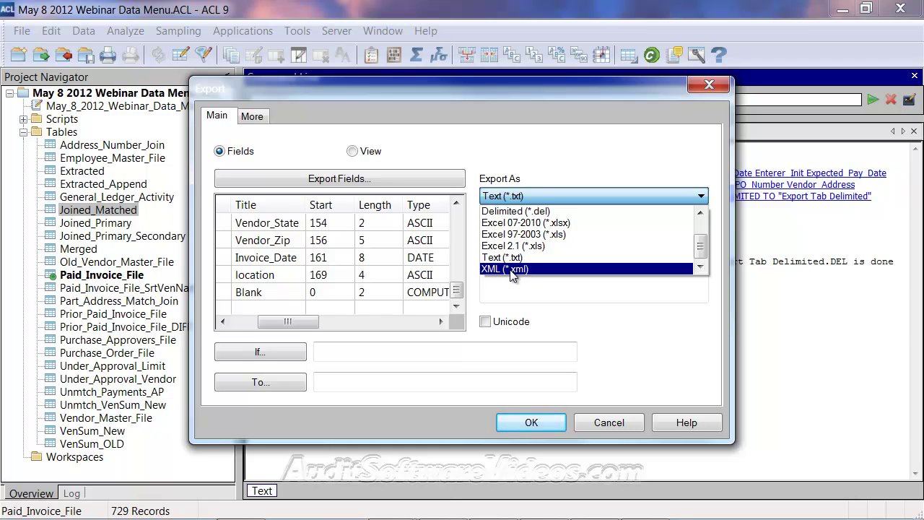
pyautogui.moveTo(700, 254); pyautogui.dragTo(706, 230)
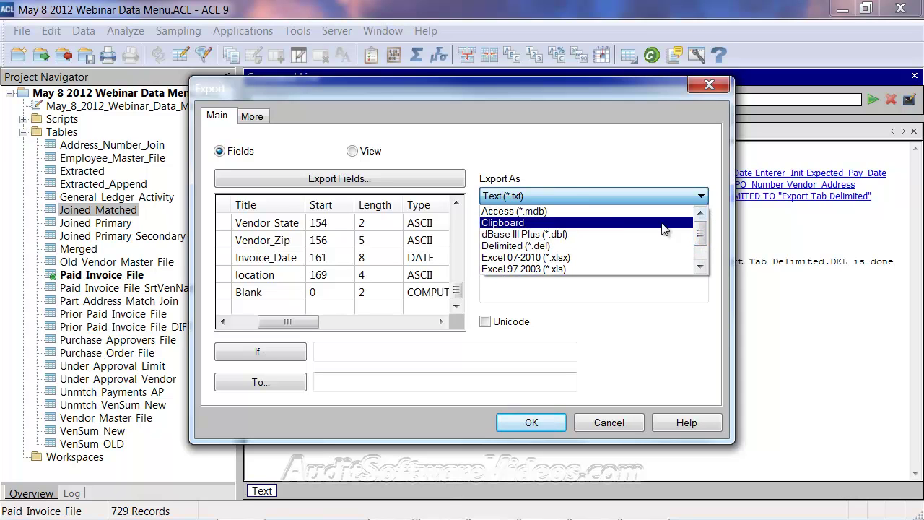
pyautogui.click(545, 246)
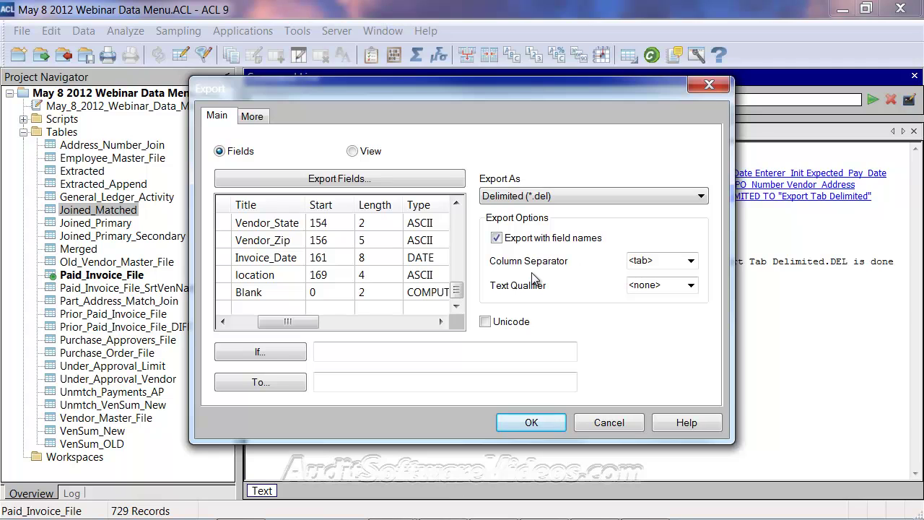
# Step: Review the More page's Scope and Append options, then cancel the Export dialog
pyautogui.click(258, 117)
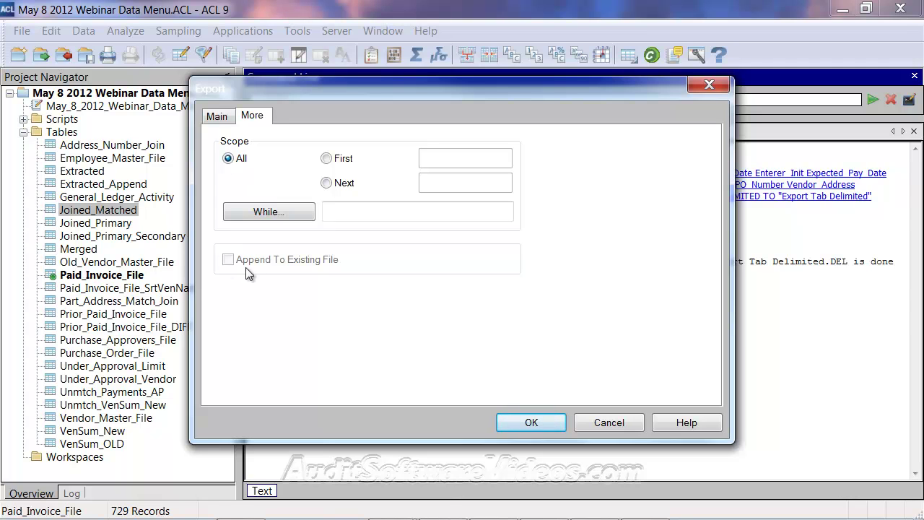
pyautogui.click(224, 121)
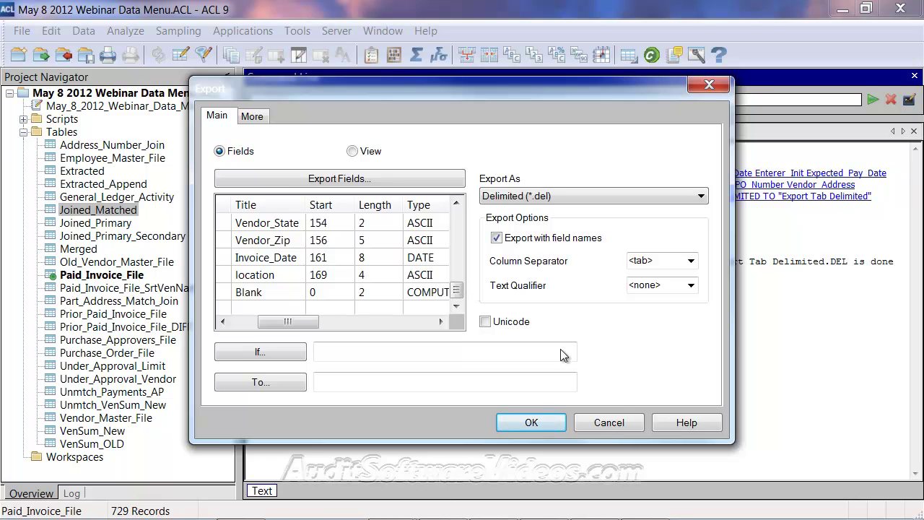
pyautogui.click(605, 421)
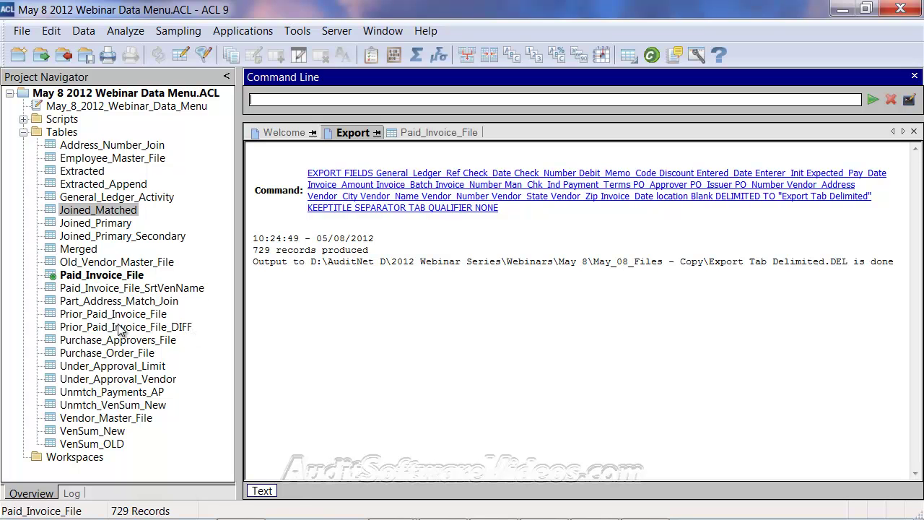
# Step: Open Prior_Paid_Invoice_File_DIFF and list its field definitions
pyautogui.doubleClick(177, 326)
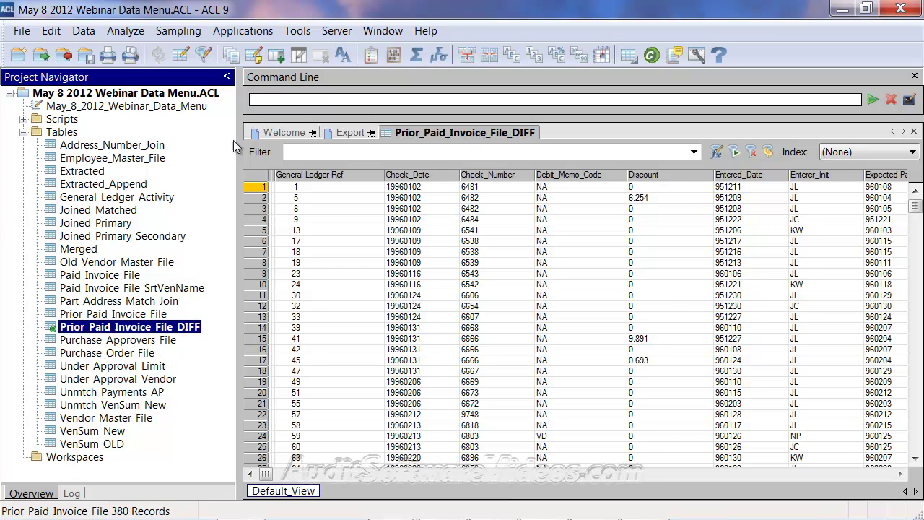
pyautogui.click(293, 99)
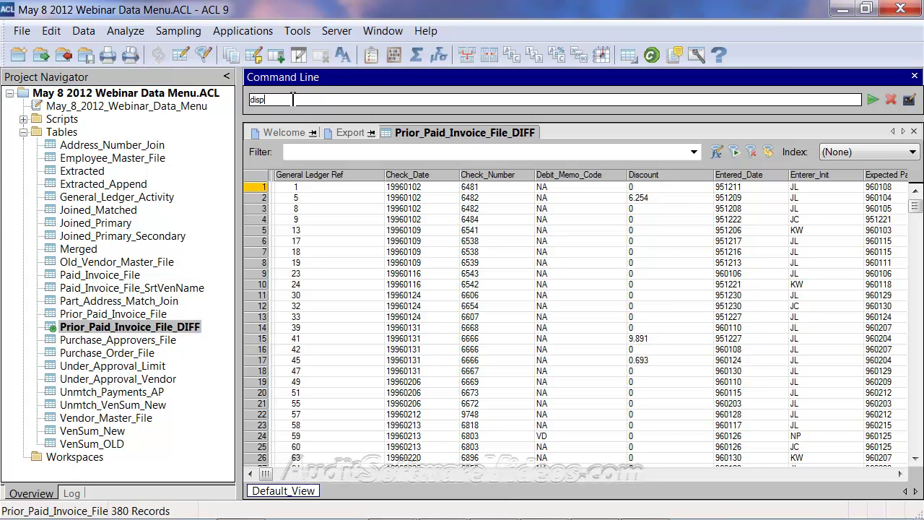
pyautogui.press('Return')
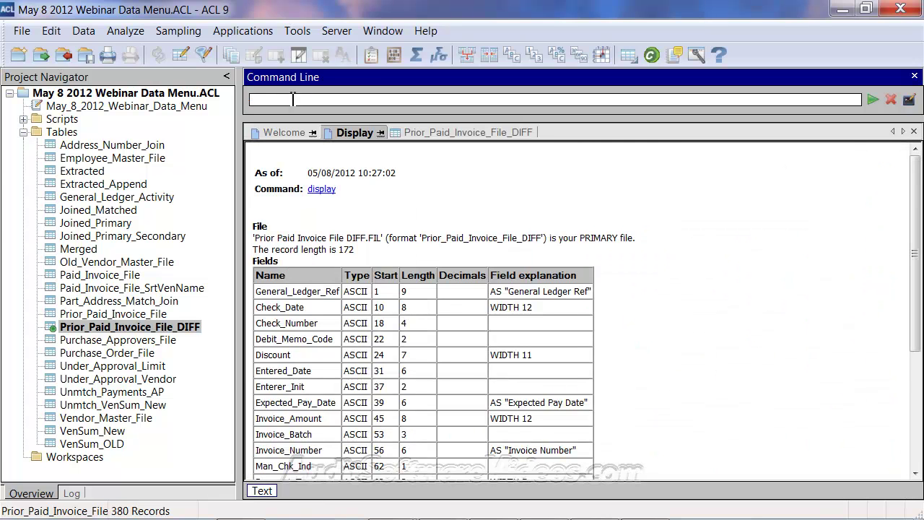
pyautogui.click(791, 261)
pyautogui.scroll(-2, 466, 301)
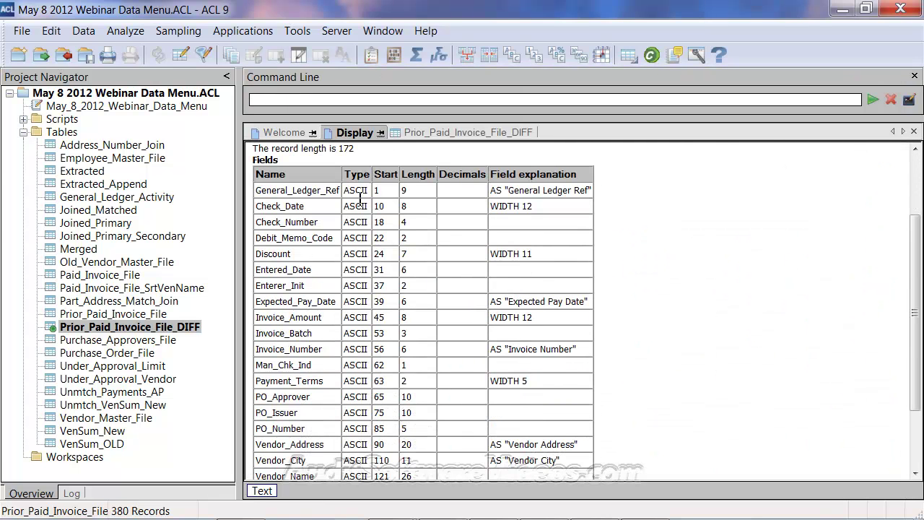
pyautogui.scroll(-2, 351, 342)
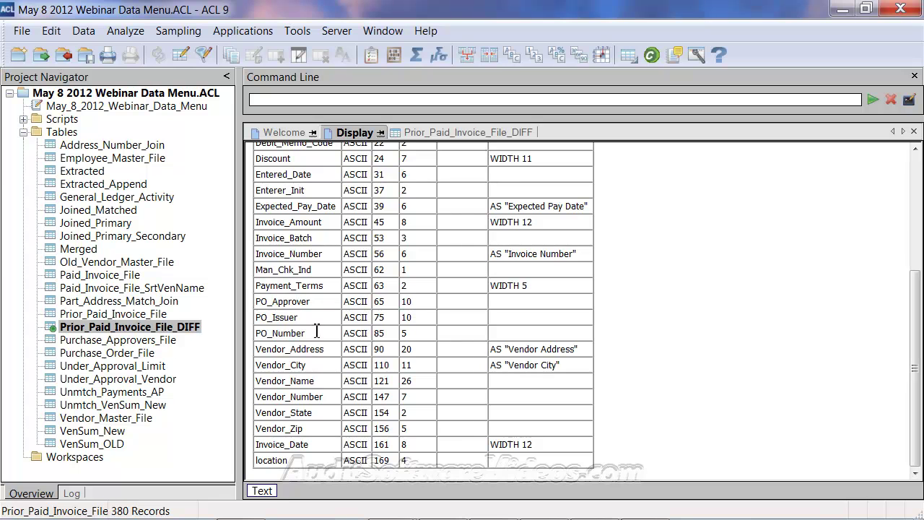
# Step: Open Paid_Invoice_File and run DISPLAY to view its 172-byte record layout
pyautogui.doubleClick(94, 277)
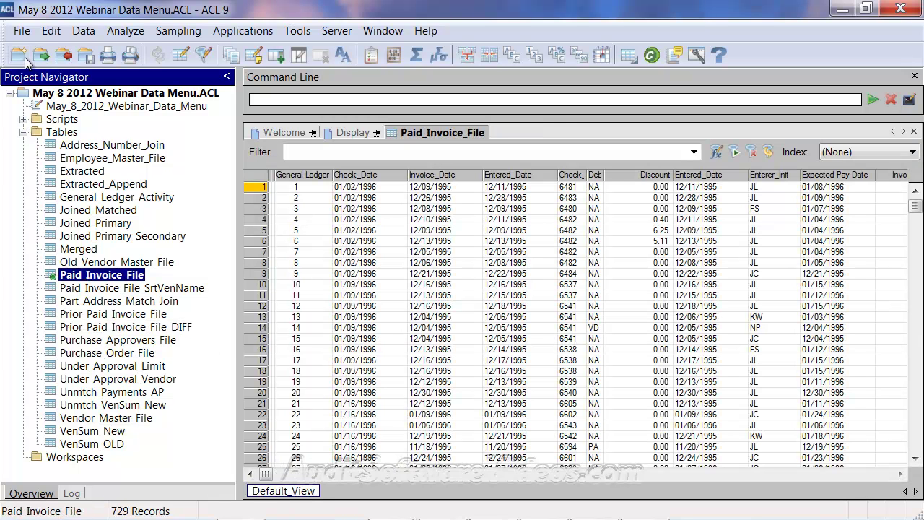
pyautogui.click(285, 101)
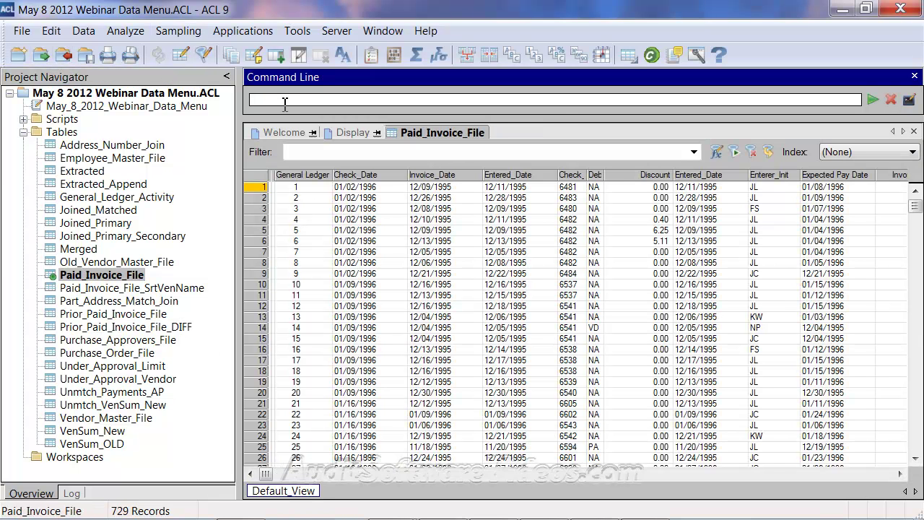
pyautogui.write('display')
pyautogui.press('Return')
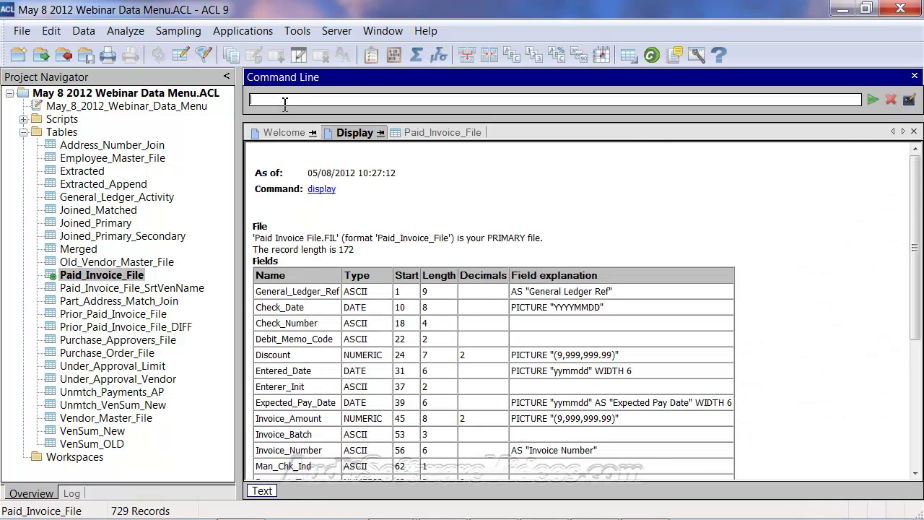
pyautogui.scroll(-3, 635, 246)
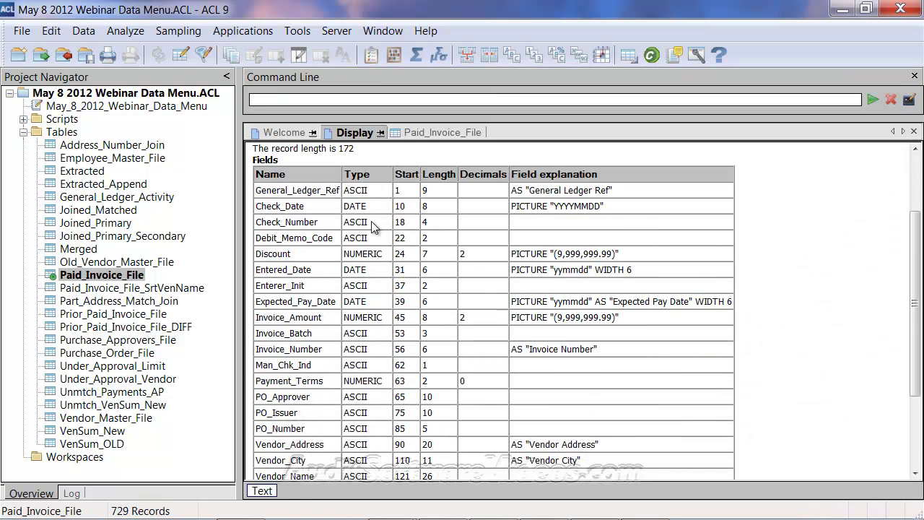
pyautogui.scroll(-1, 390, 298)
pyautogui.scroll(-2, 411, 309)
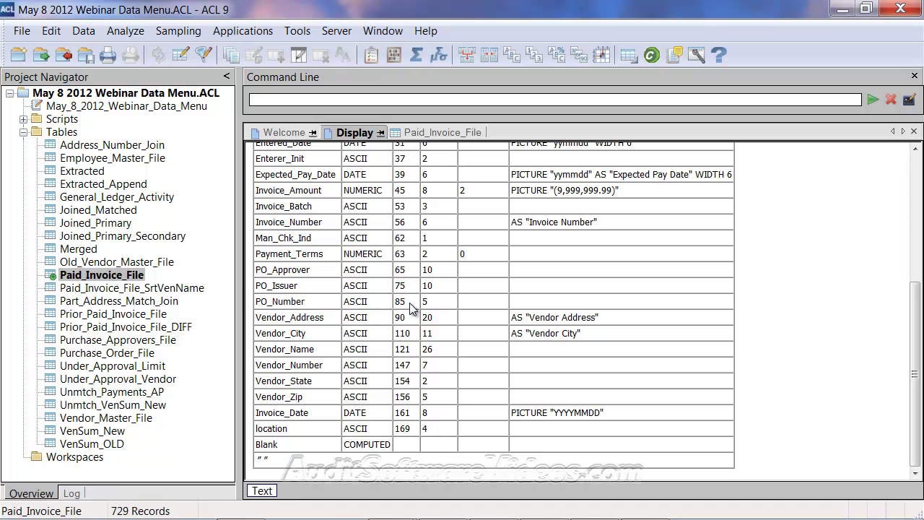
pyautogui.scroll(3, 415, 317)
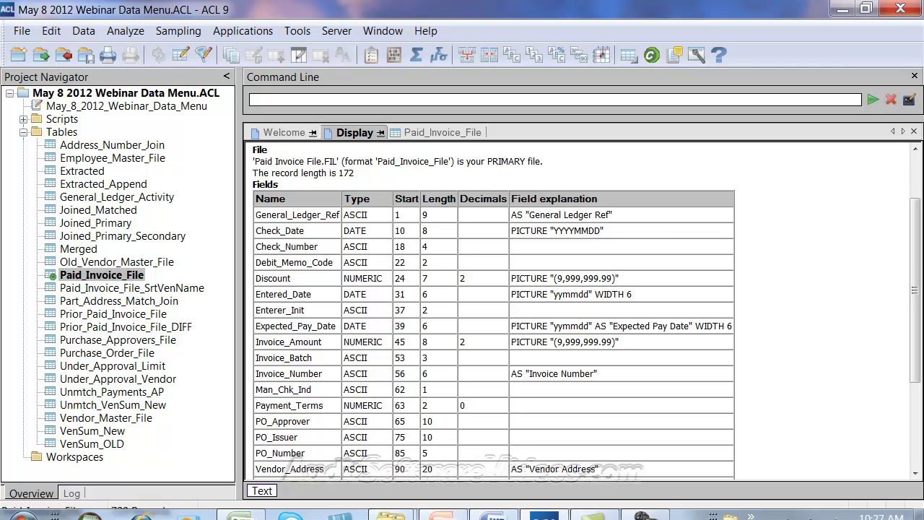
# Step: In Excel Difference Test.xls, inspect N7's =IF(D7<>I7,"Diff"," ") formula flagging Check_Date
pyautogui.moveTo(482, 513)
pyautogui.click(245, 505)
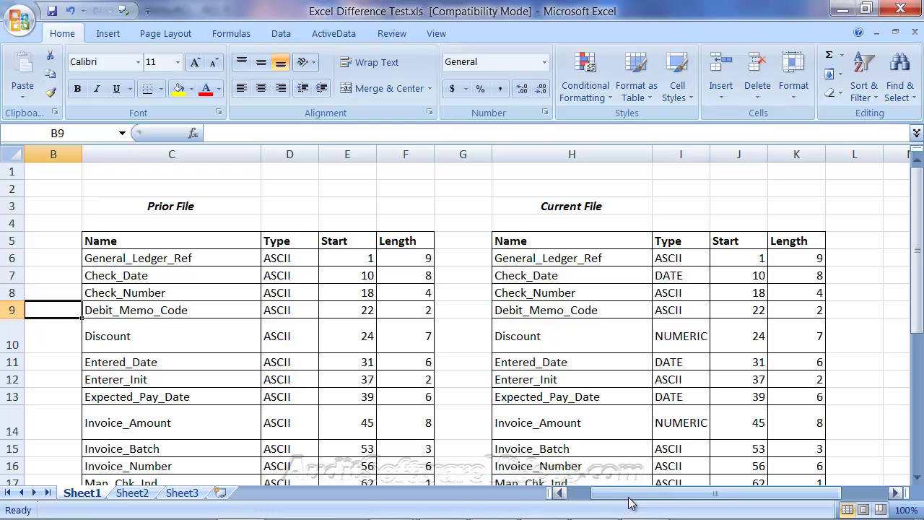
pyautogui.moveTo(638, 502); pyautogui.dragTo(697, 504)
pyautogui.click(726, 241)
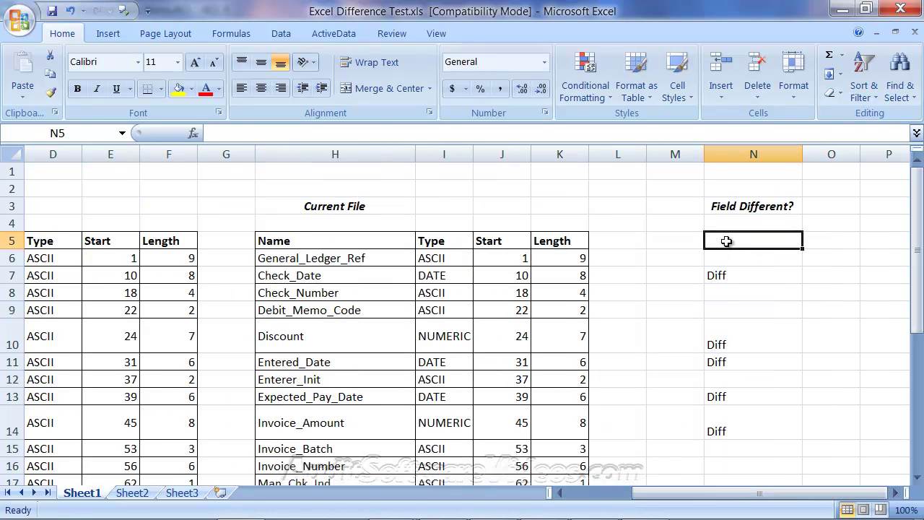
pyautogui.doubleClick(725, 274)
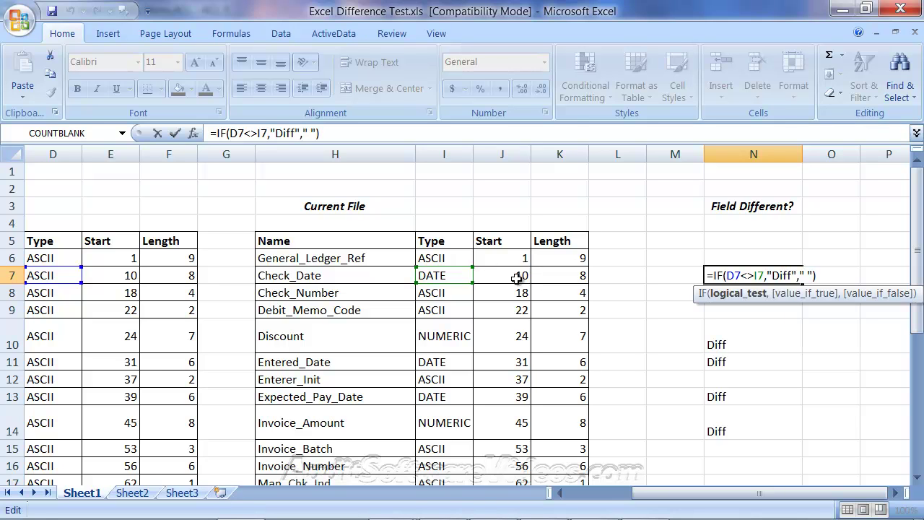
pyautogui.hotkey('ctrl', 'Return')
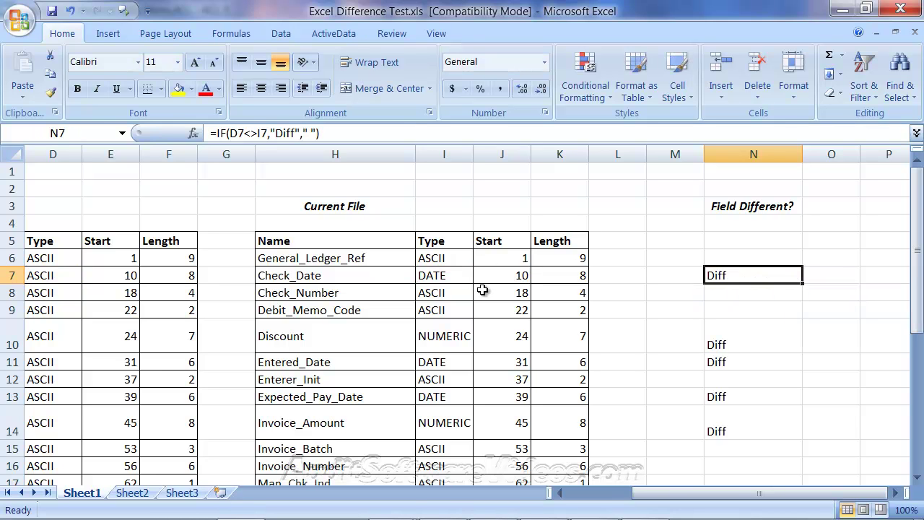
pyautogui.moveTo(678, 501); pyautogui.dragTo(602, 498)
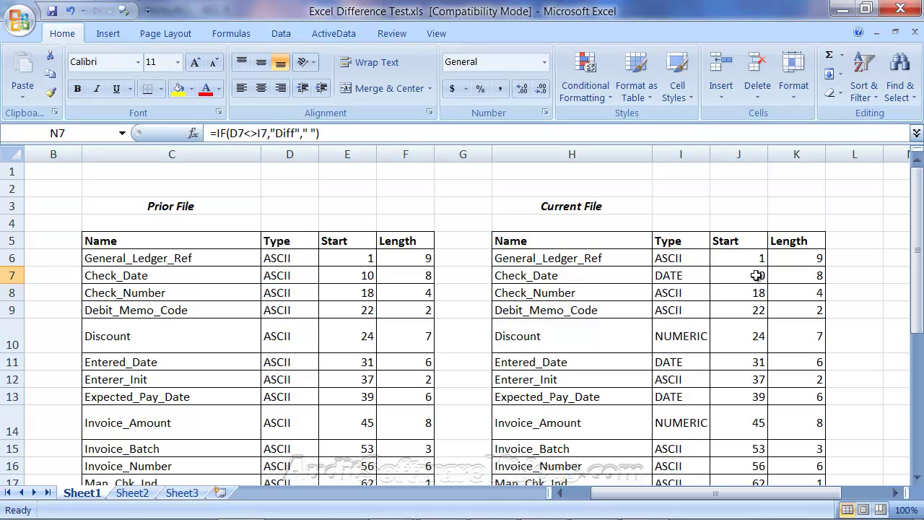
pyautogui.click(807, 277)
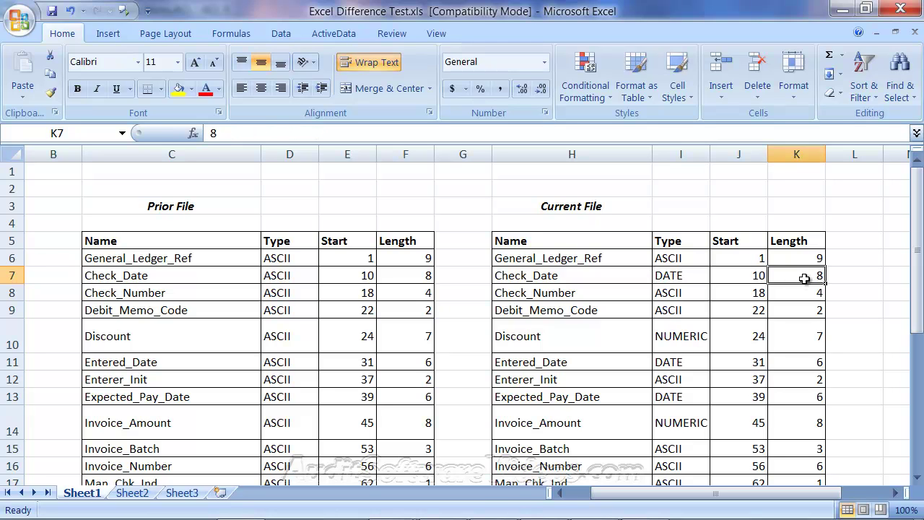
pyautogui.write('20')
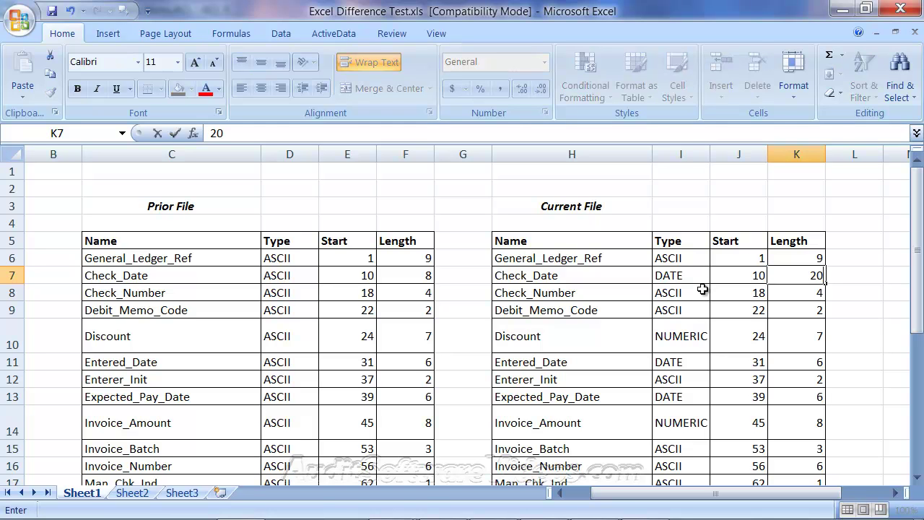
pyautogui.press('Return')
pyautogui.press('Up')
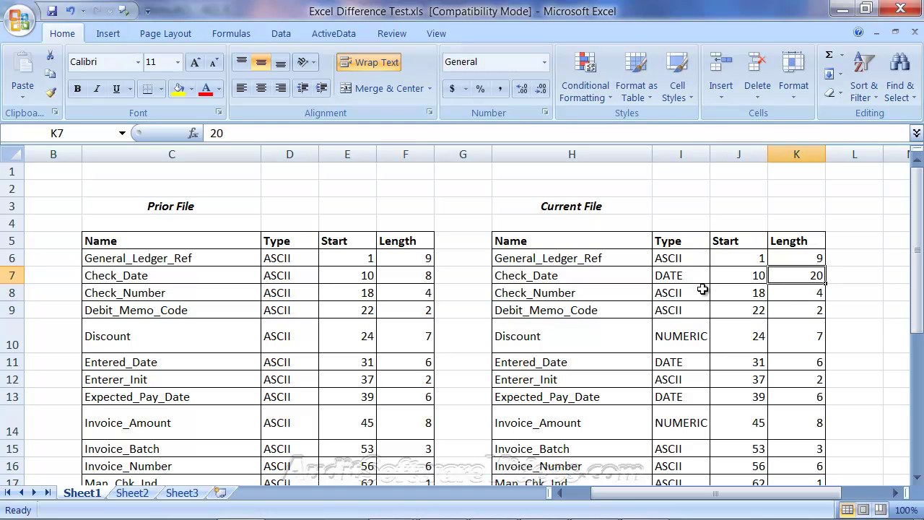
pyautogui.write('8')
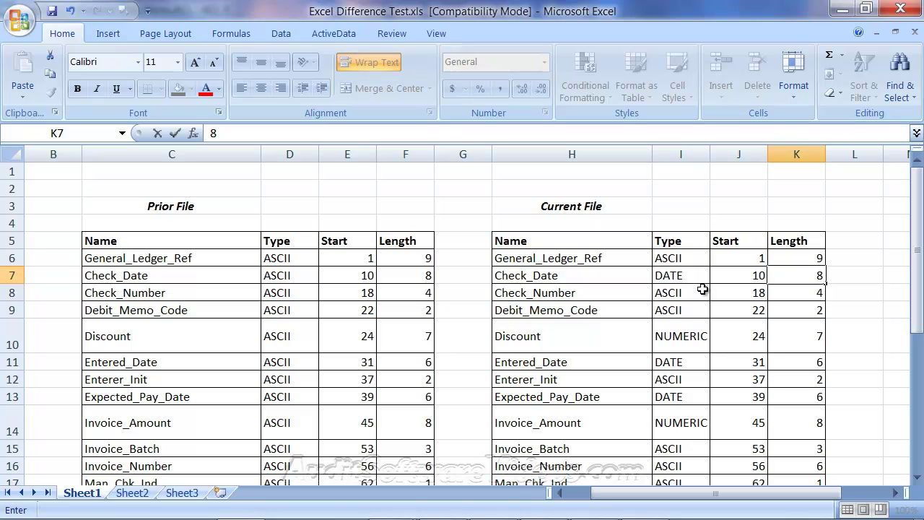
pyautogui.press('Return')
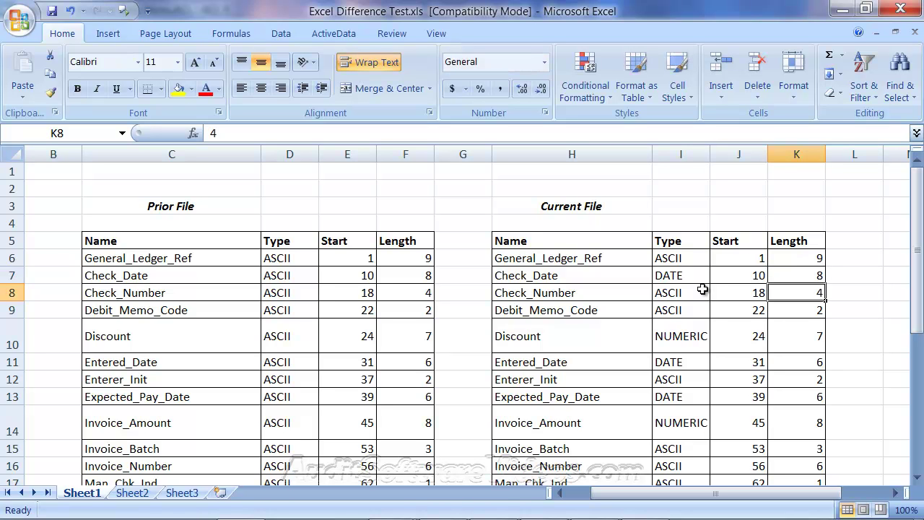
pyautogui.click(580, 262)
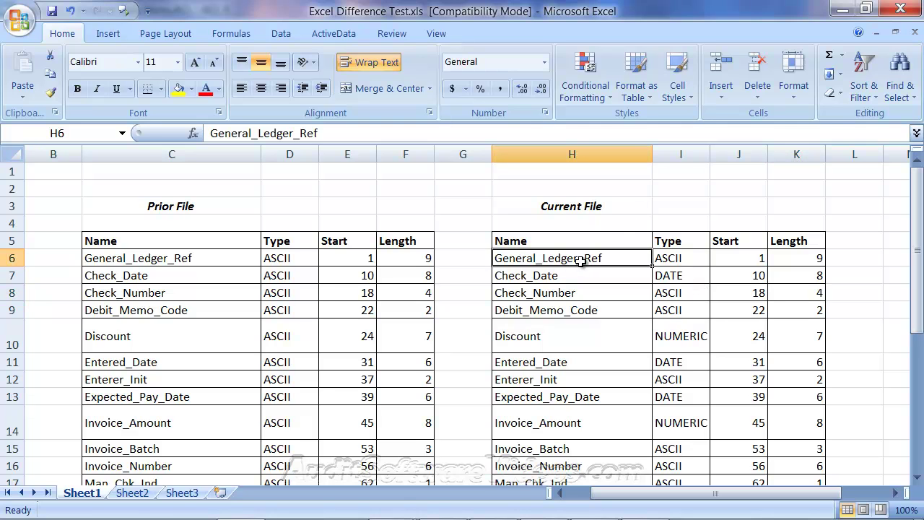
pyautogui.click(579, 274)
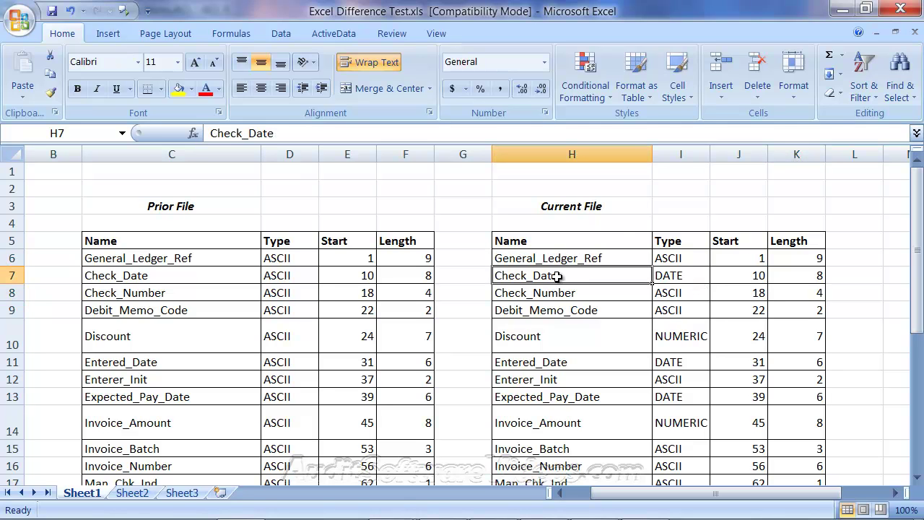
pyautogui.click(552, 291)
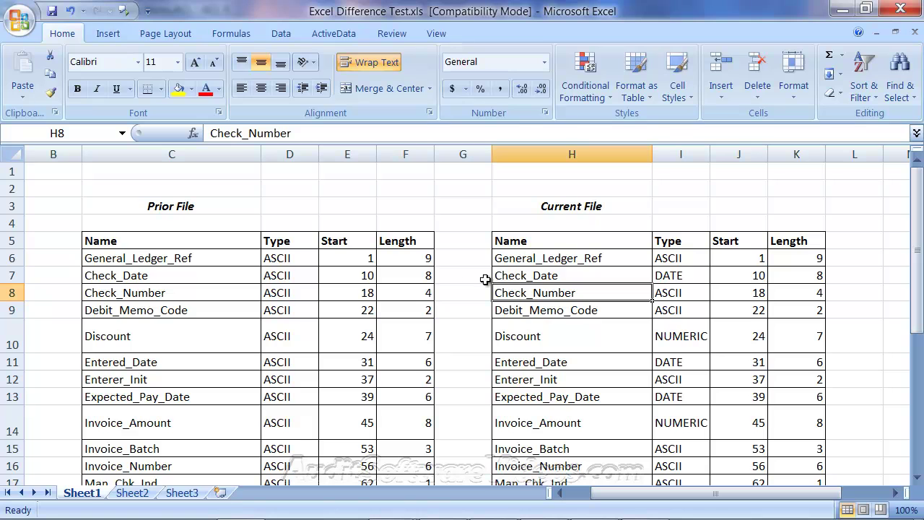
pyautogui.click(134, 261)
pyautogui.click(135, 275)
pyautogui.click(135, 294)
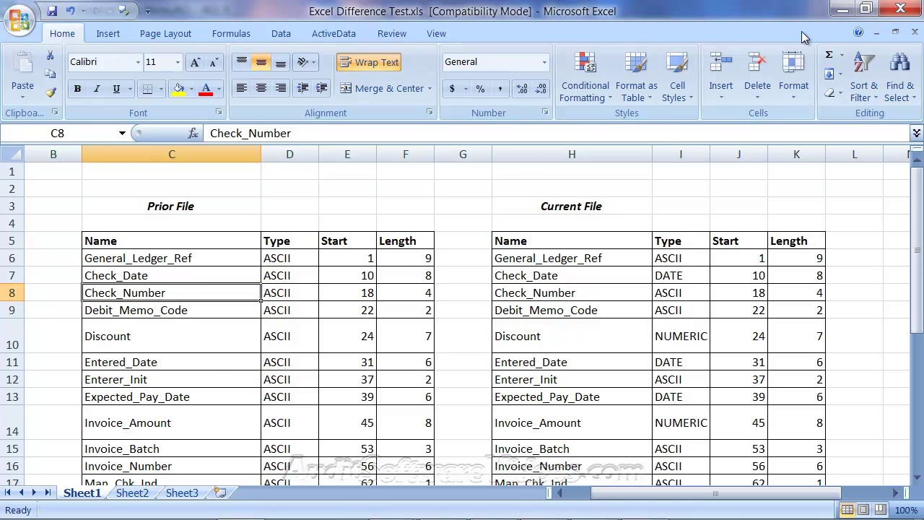
# Step: Minimise Excel and launch EditPad Pro with a blank Untitled document
pyautogui.click(842, 10)
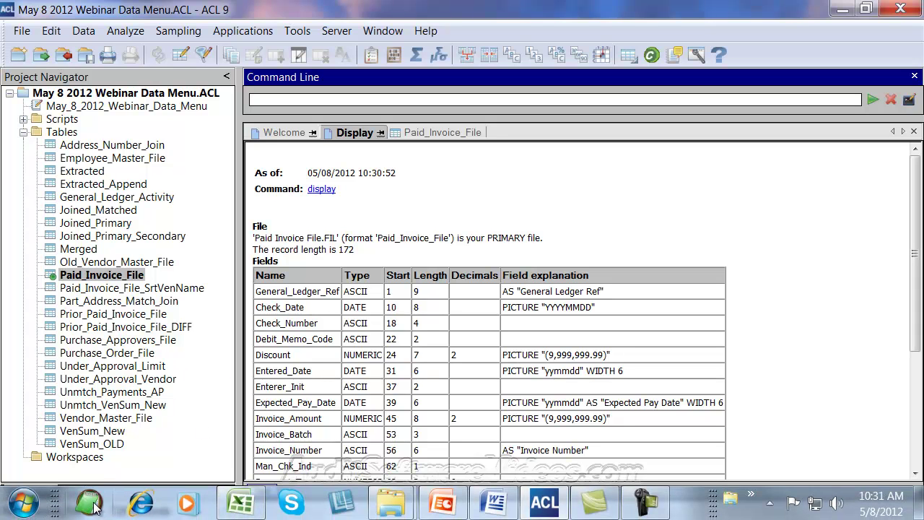
pyautogui.click(92, 504)
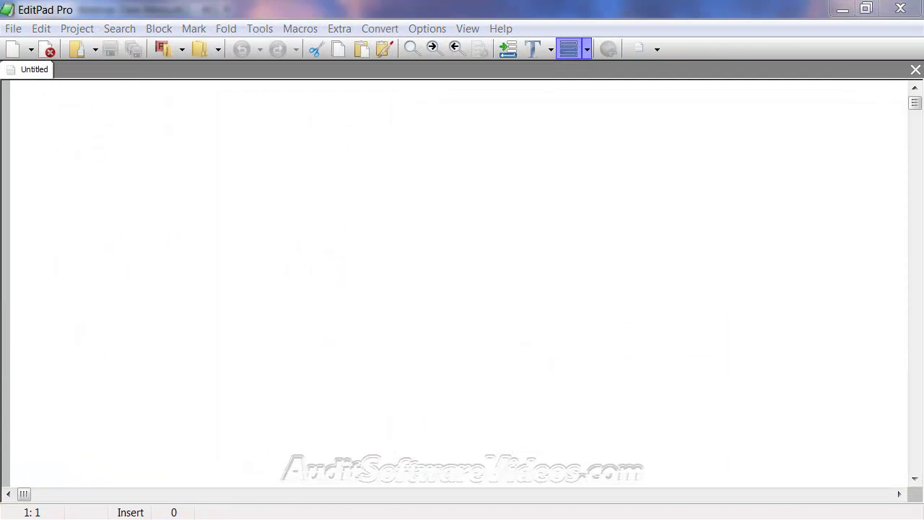
# Step: Reopen Export Tab Delimited.DEL and search for the tab after the first value
pyautogui.click(14, 30)
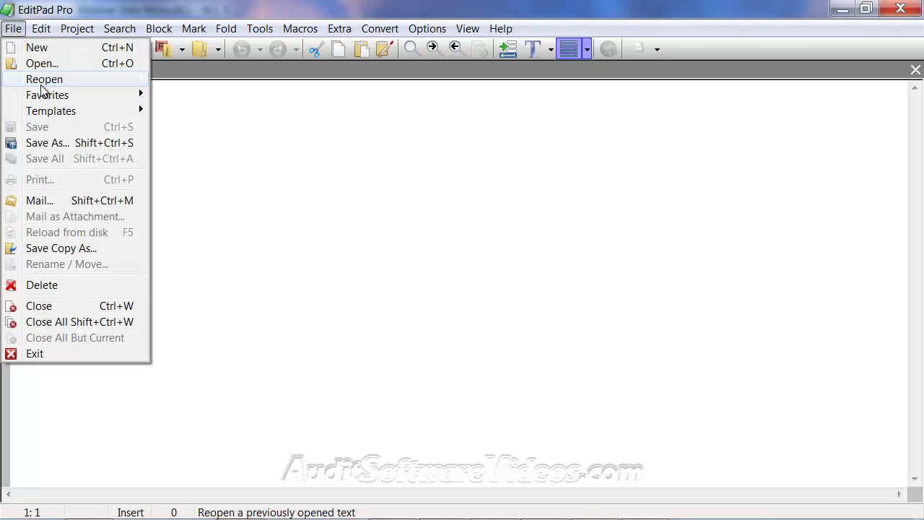
pyautogui.moveTo(43, 81)
pyautogui.click(224, 81)
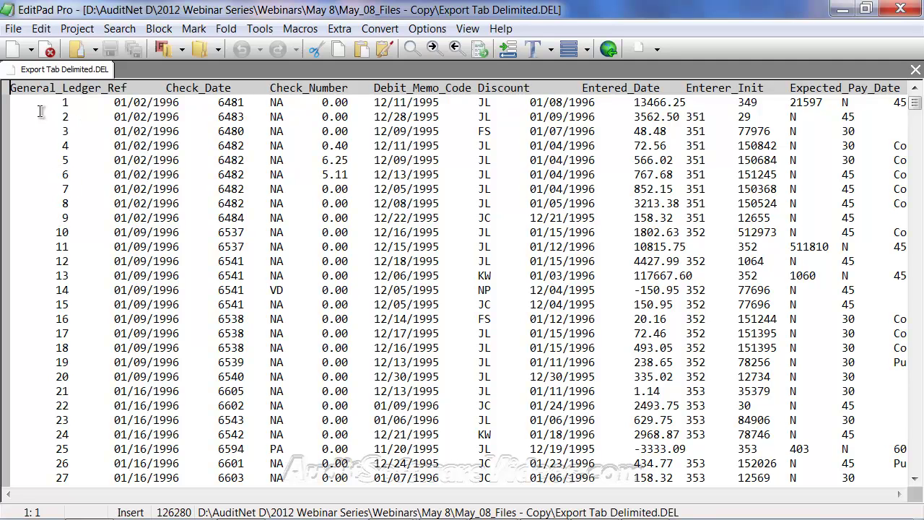
pyautogui.moveTo(75, 107); pyautogui.dragTo(104, 102)
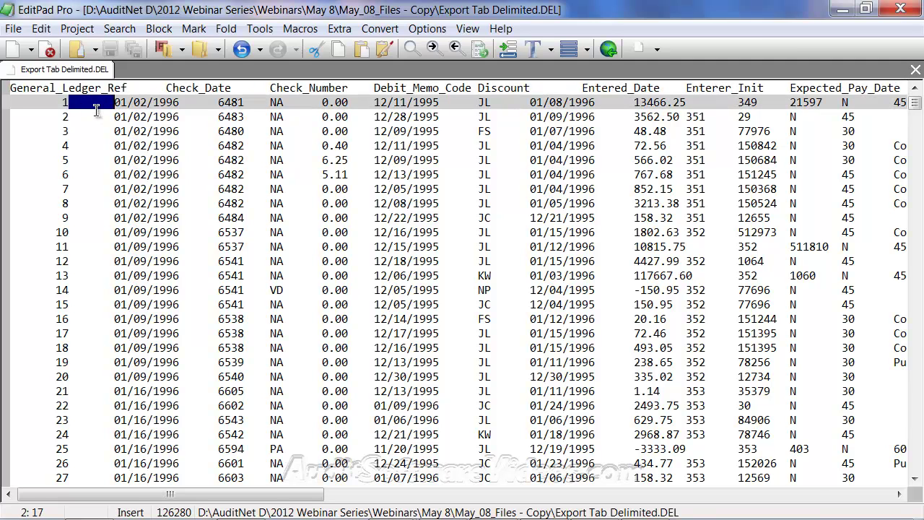
pyautogui.hotkey('ctrl', 'f')
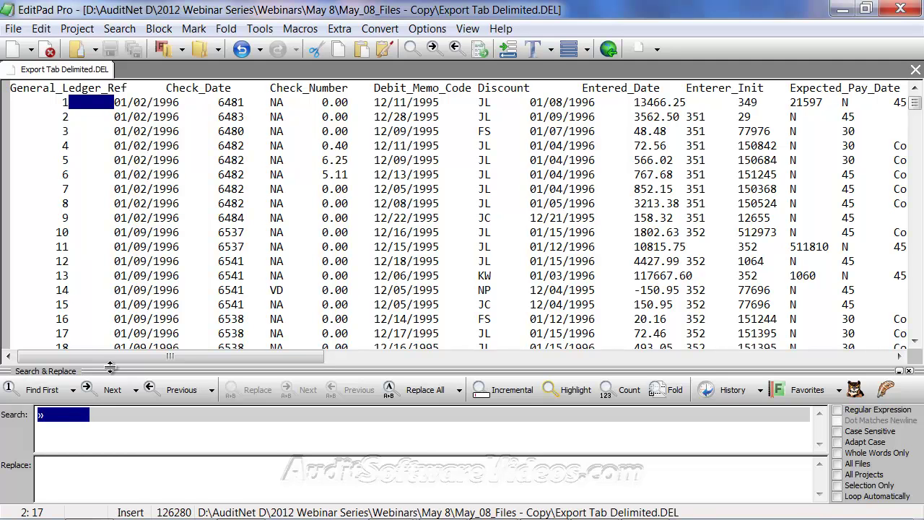
pyautogui.click(109, 395)
pyautogui.click(104, 394)
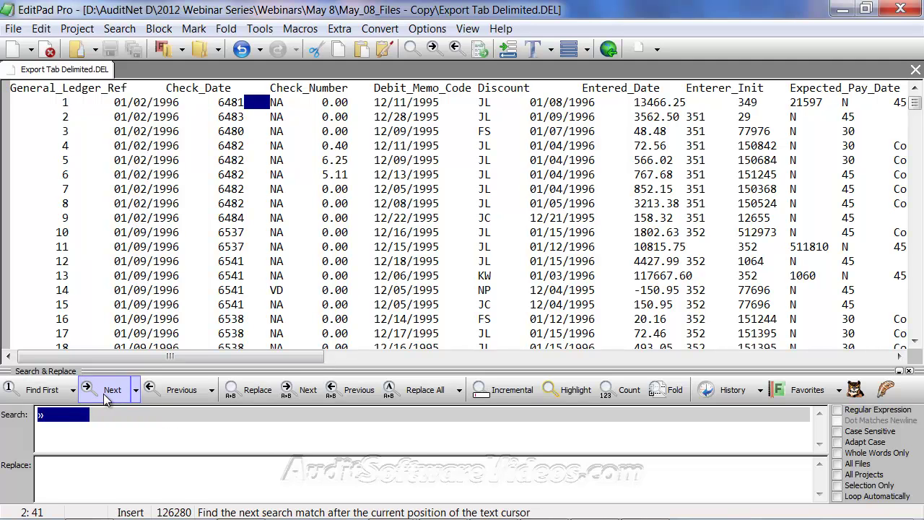
pyautogui.click(105, 394)
pyautogui.click(105, 394)
pyautogui.click(105, 394)
pyautogui.click(103, 394)
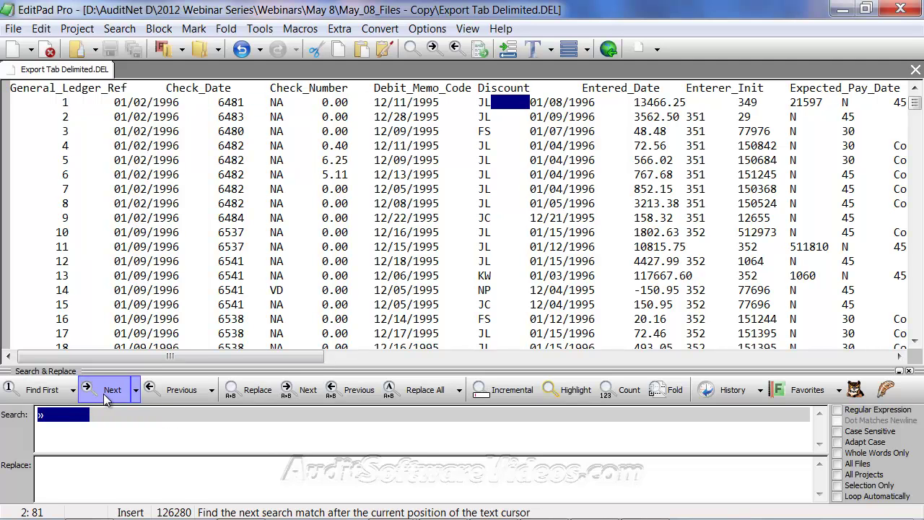
pyautogui.click(104, 393)
pyautogui.click(103, 393)
pyautogui.click(103, 393)
pyautogui.click(103, 393)
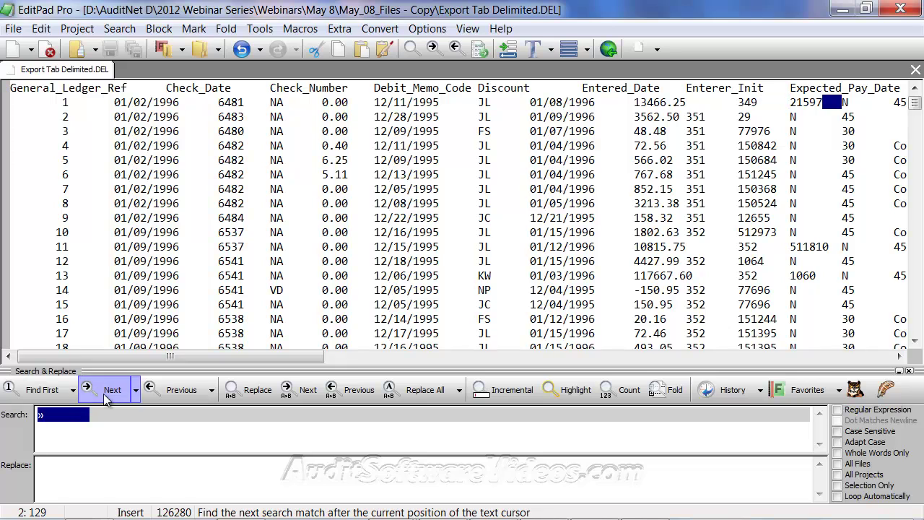
pyautogui.click(103, 394)
pyautogui.click(104, 394)
pyautogui.click(103, 393)
pyautogui.click(103, 394)
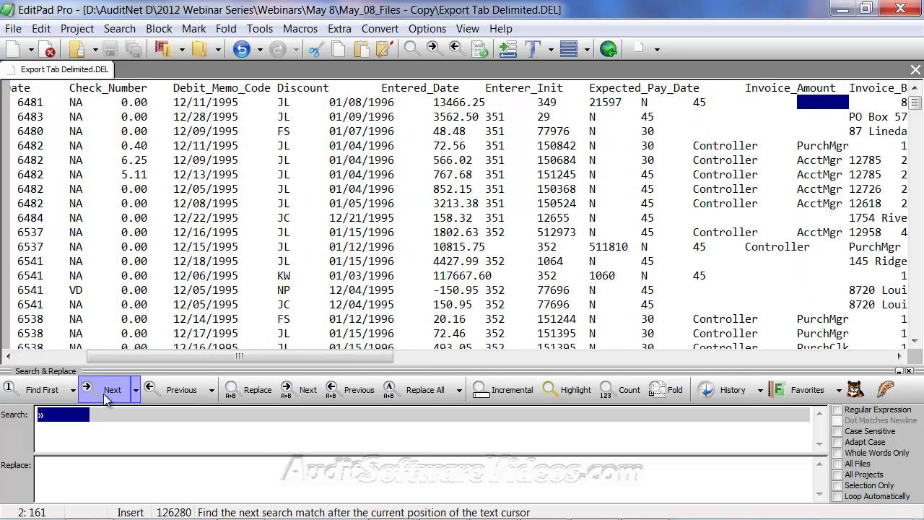
pyautogui.click(103, 394)
pyautogui.click(103, 394)
pyautogui.click(103, 394)
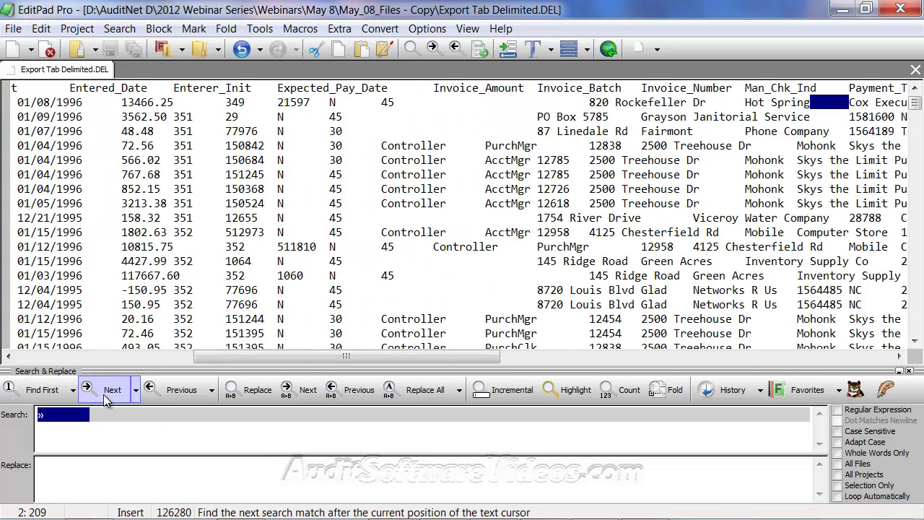
pyautogui.click(103, 394)
pyautogui.click(103, 394)
pyautogui.click(103, 394)
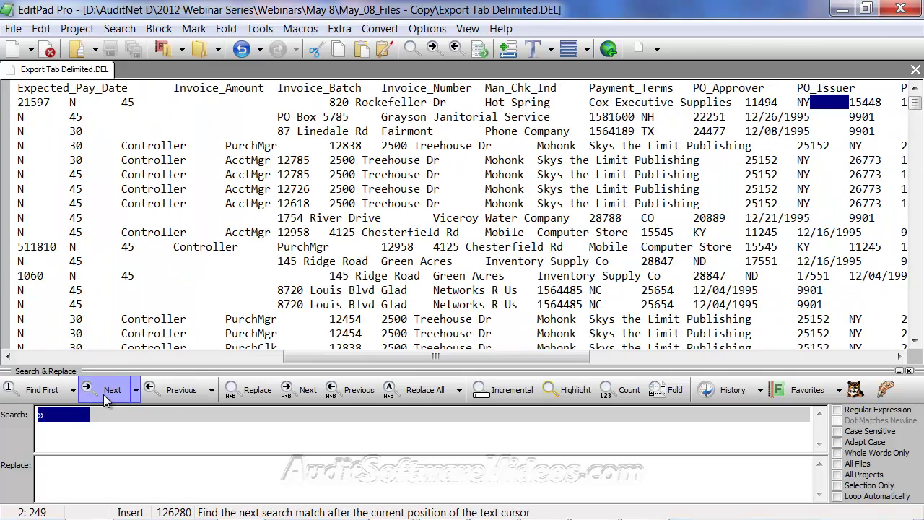
pyautogui.click(103, 394)
pyautogui.click(104, 395)
pyautogui.click(103, 395)
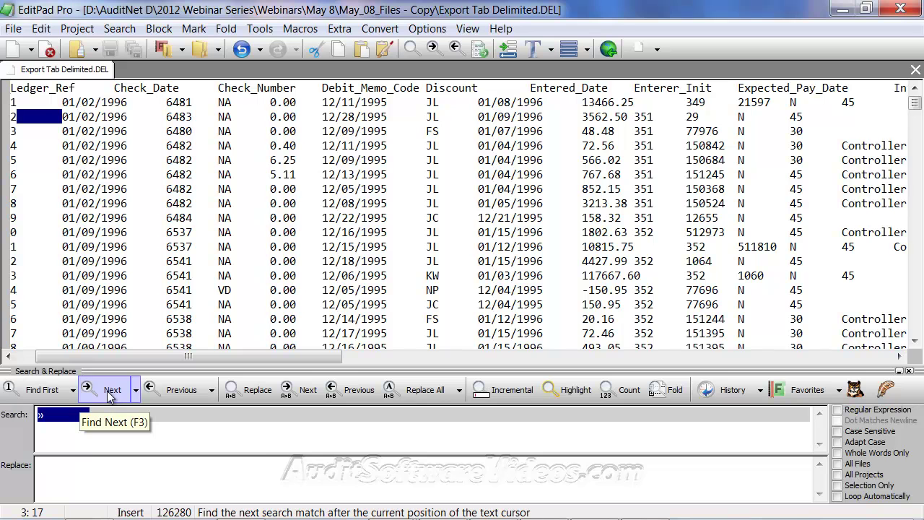
pyautogui.moveTo(173, 356); pyautogui.dragTo(155, 355)
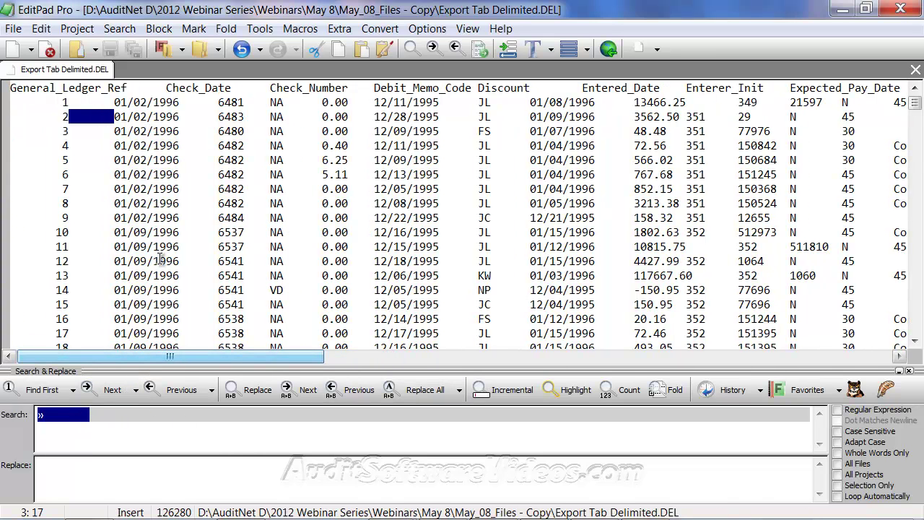
pyautogui.click(180, 190)
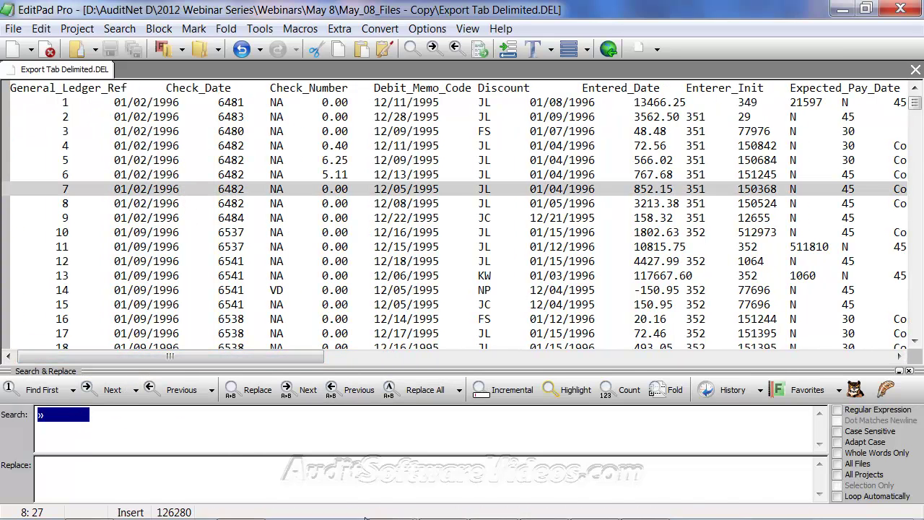
# Step: Open Prior_Paid_Invoice_File_DIFF, inspect the location field's layout definition, and discard any changes
pyautogui.click(543, 503)
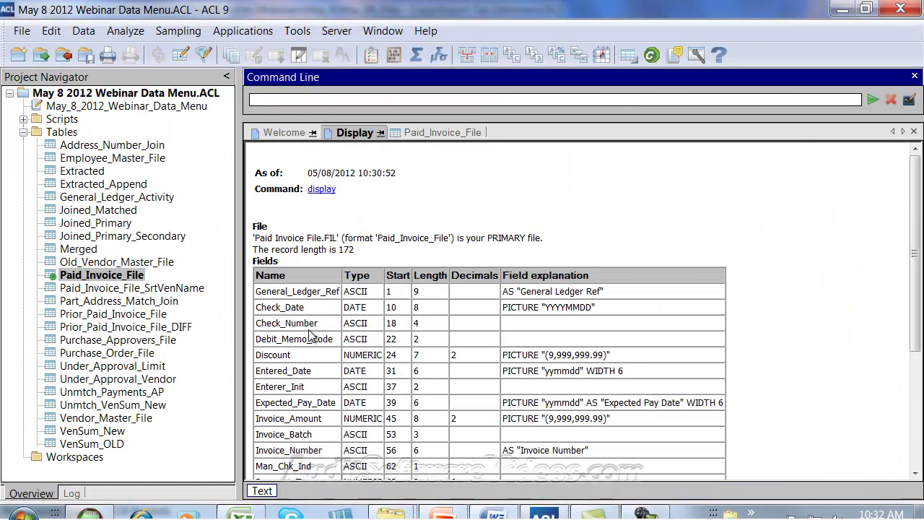
pyautogui.doubleClick(158, 327)
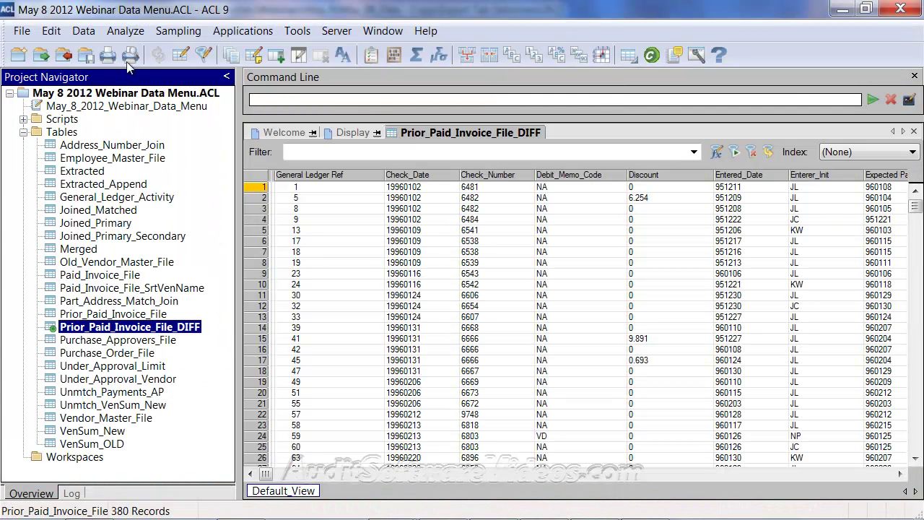
pyautogui.click(82, 31)
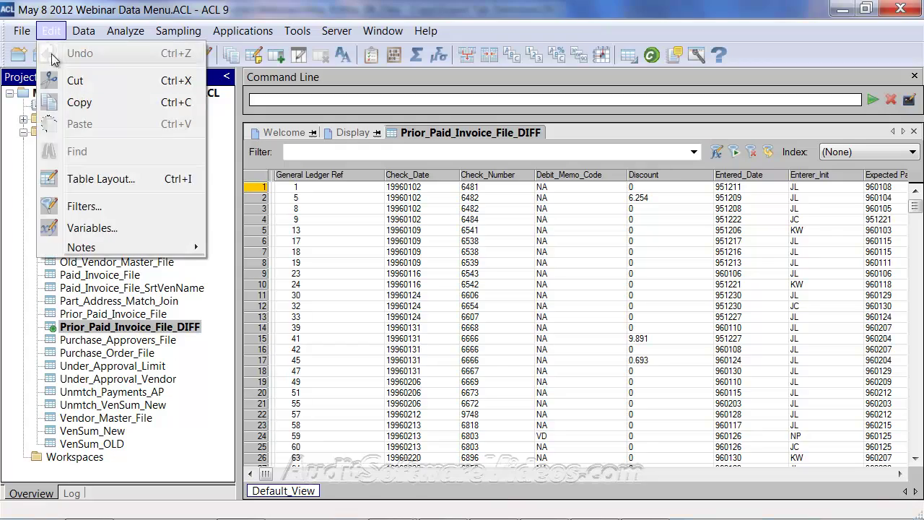
pyautogui.click(72, 180)
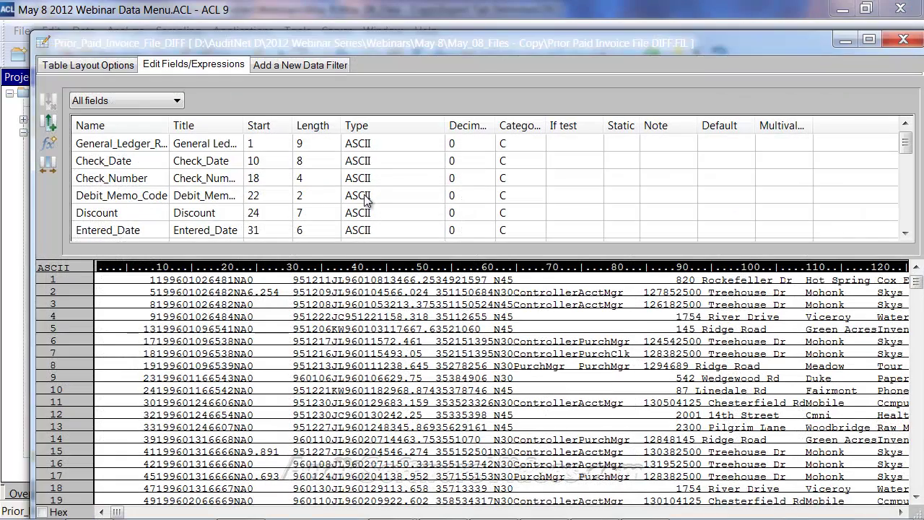
pyautogui.scroll(-10, 409, 193)
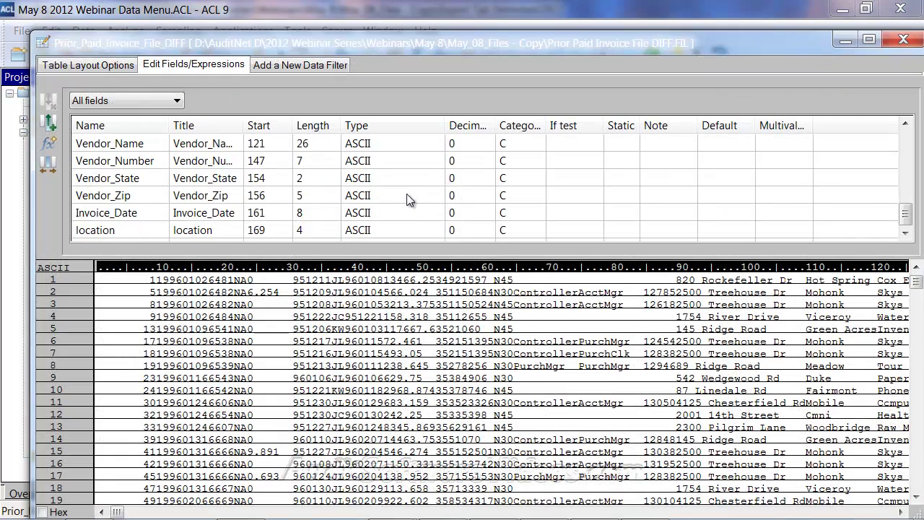
pyautogui.doubleClick(298, 227)
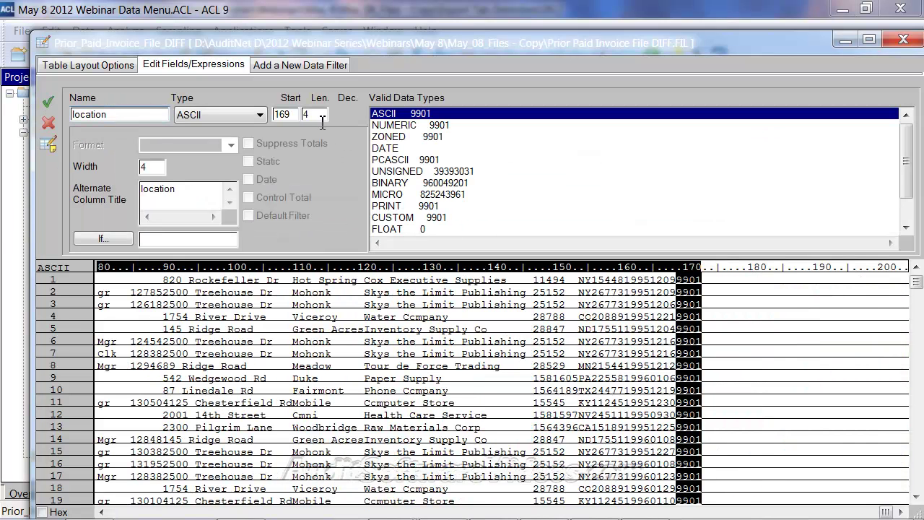
pyautogui.click(903, 39)
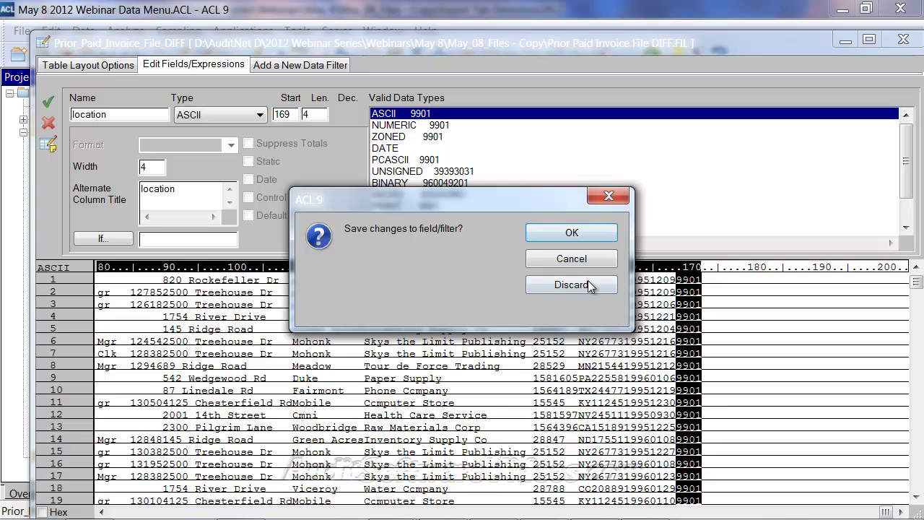
pyautogui.click(587, 283)
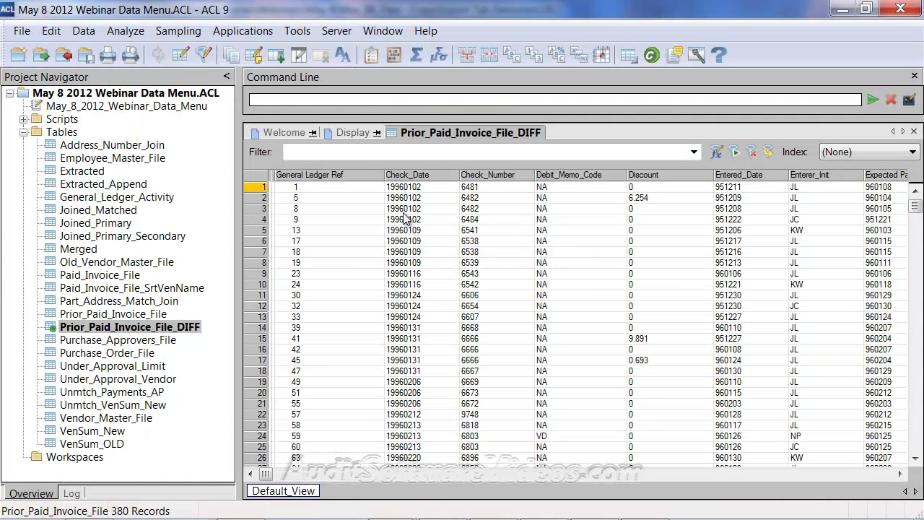
pyautogui.click(83, 32)
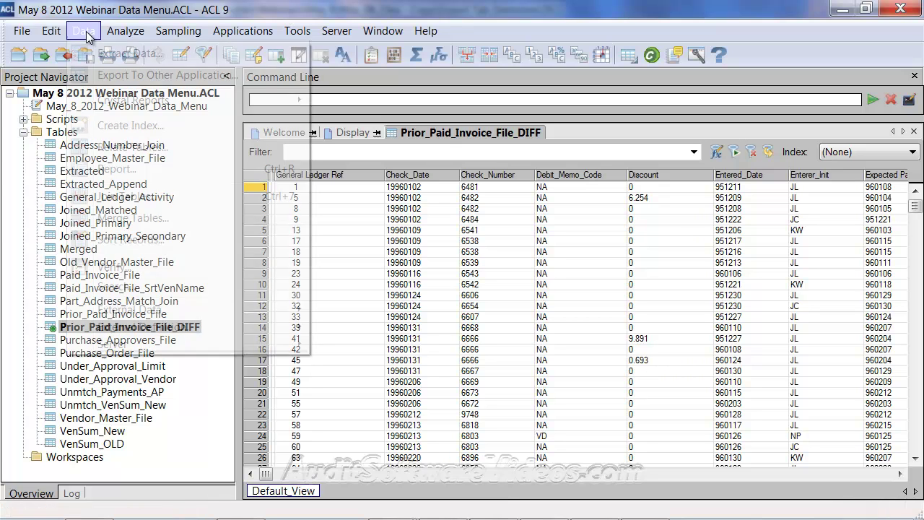
pyautogui.click(85, 75)
pyautogui.click(312, 180)
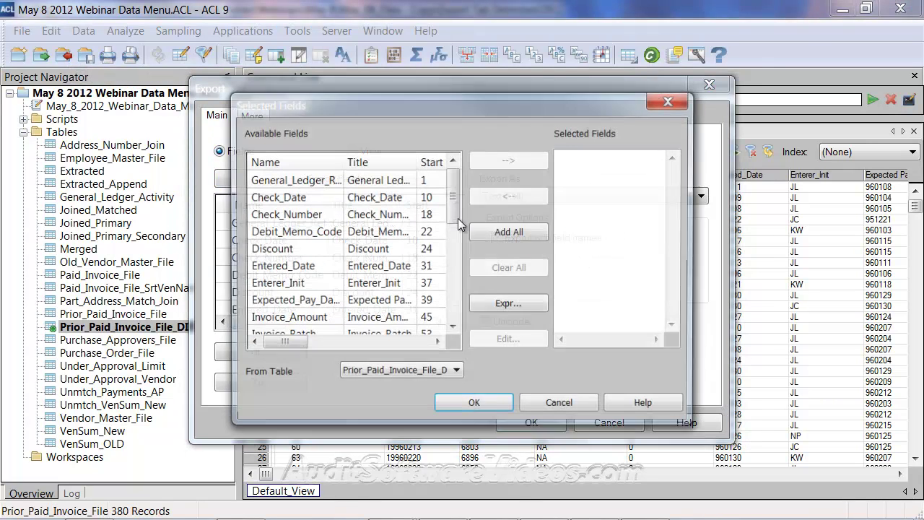
pyautogui.click(498, 231)
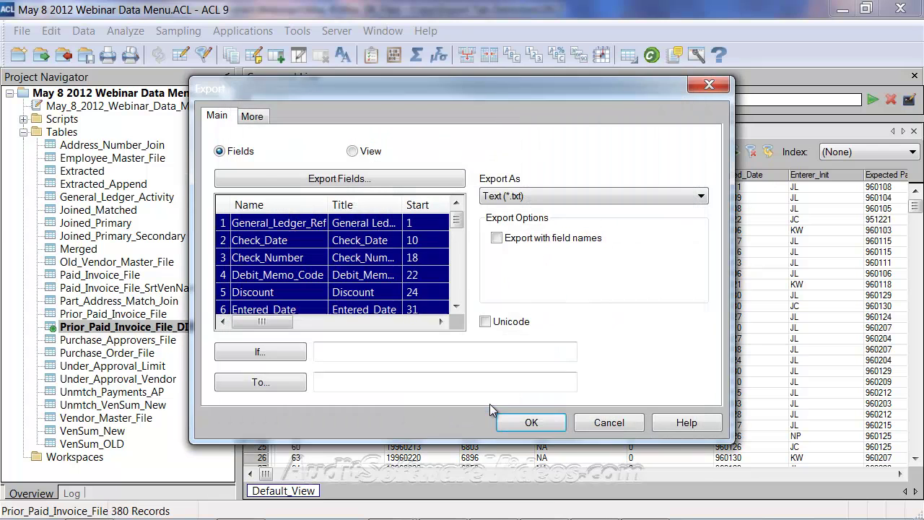
pyautogui.click(489, 403)
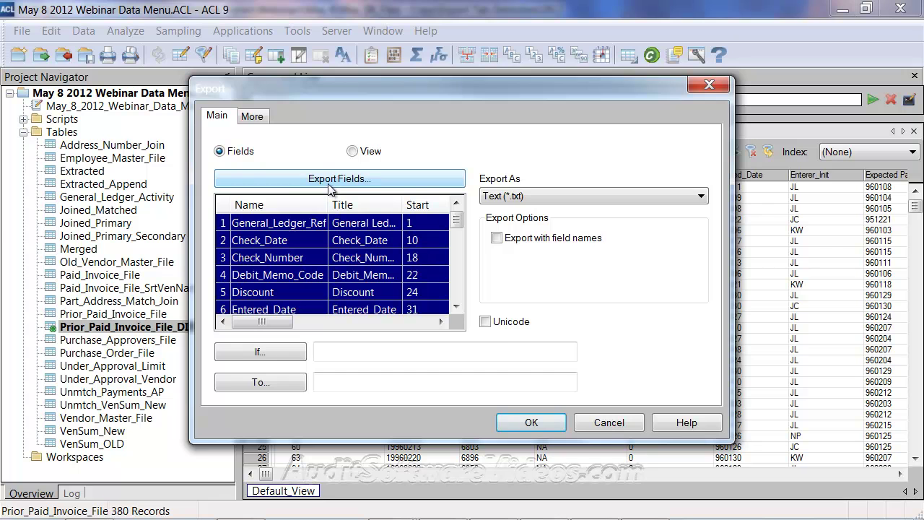
pyautogui.click(606, 427)
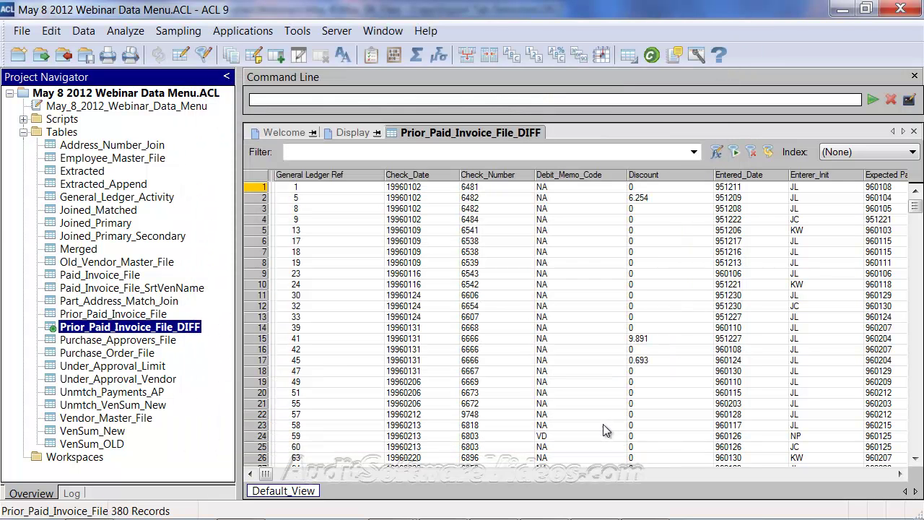
# Step: Rerun the logged EXPORT FIELDS command with output renamed to Export Tab Delimited OLD.DEL
pyautogui.click(71, 493)
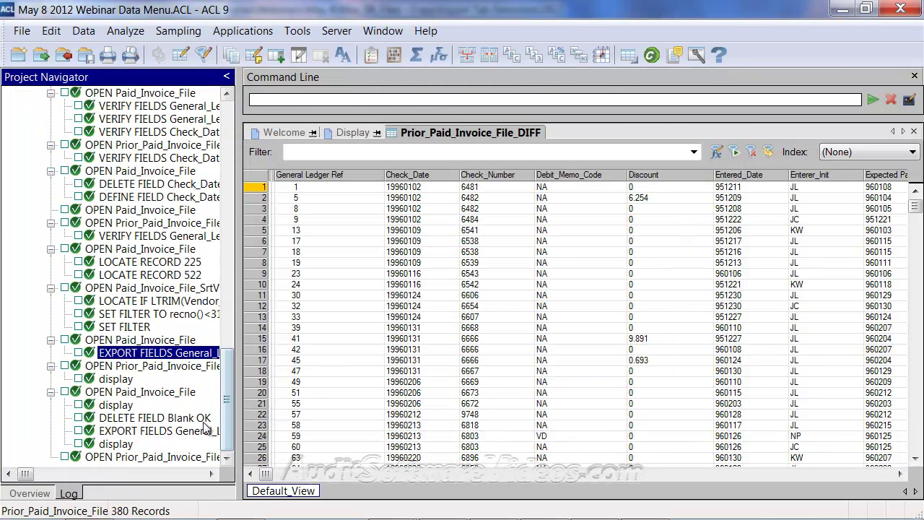
pyautogui.click(153, 431)
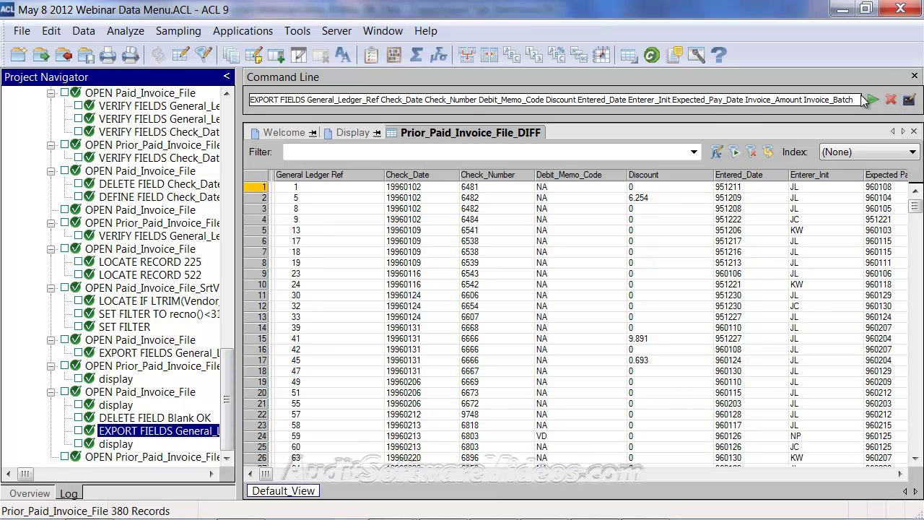
pyautogui.click(908, 99)
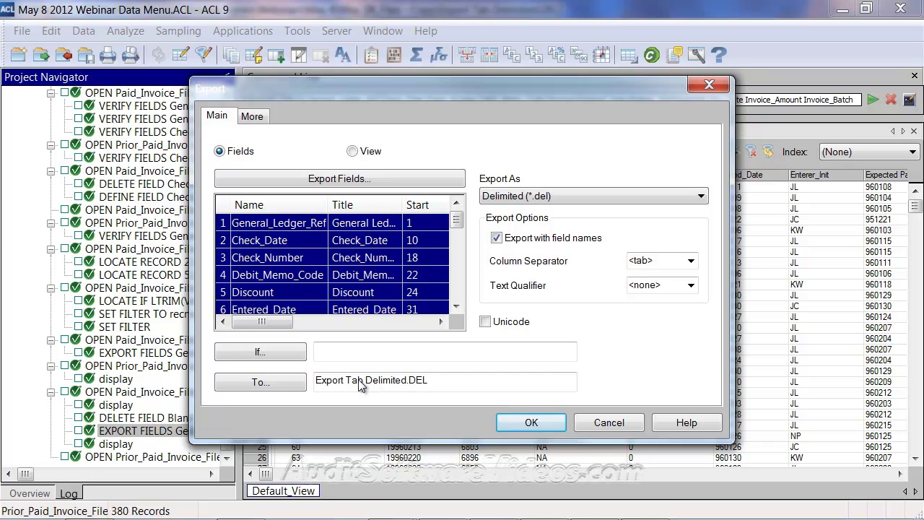
pyautogui.click(407, 381)
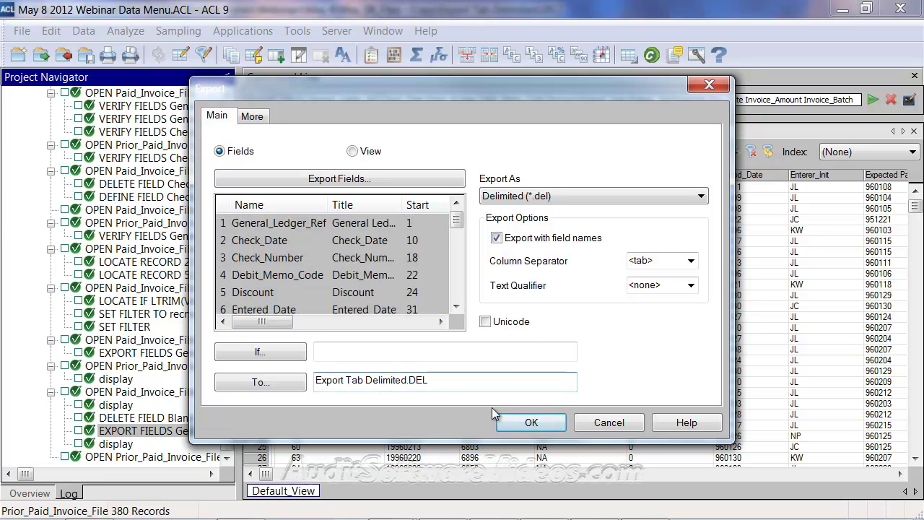
pyautogui.write('OLD')
pyautogui.press('Return')
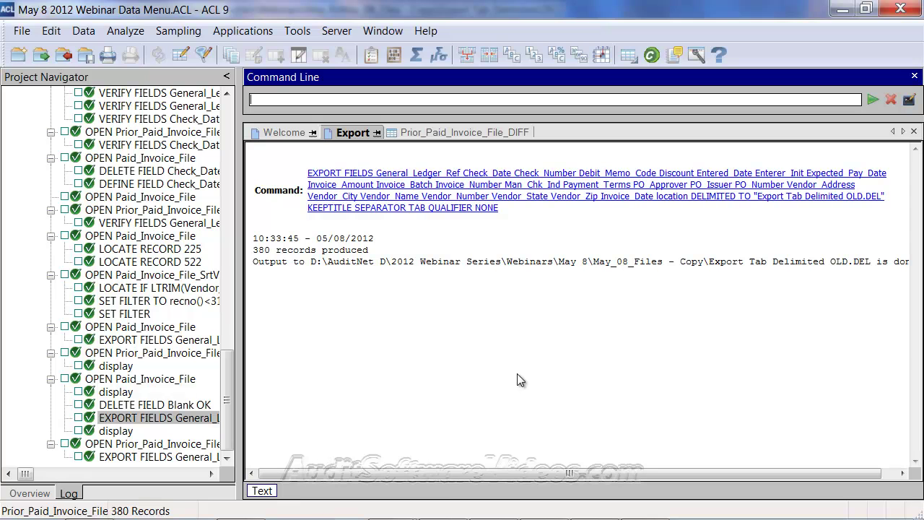
pyautogui.moveTo(480, 515)
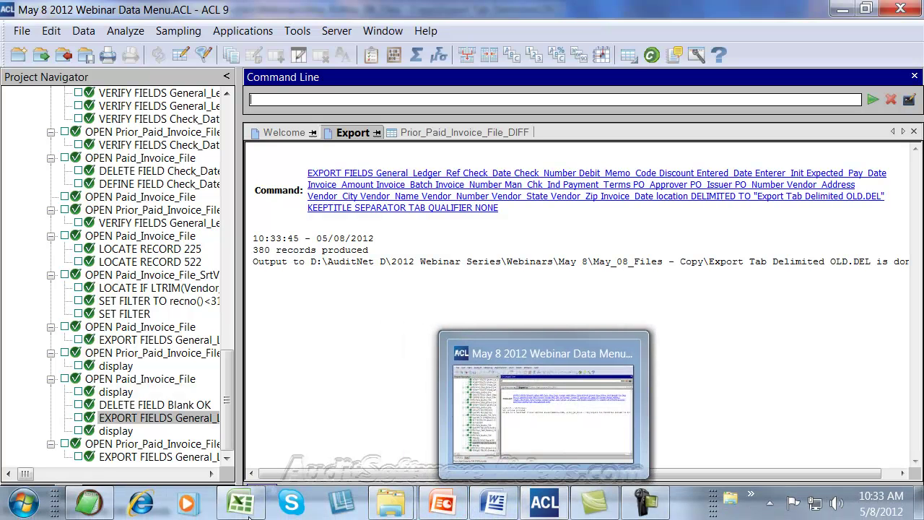
# Step: Open Export Tab Delimited OLD.DEL and select all its data rows below the header
pyautogui.click(88, 503)
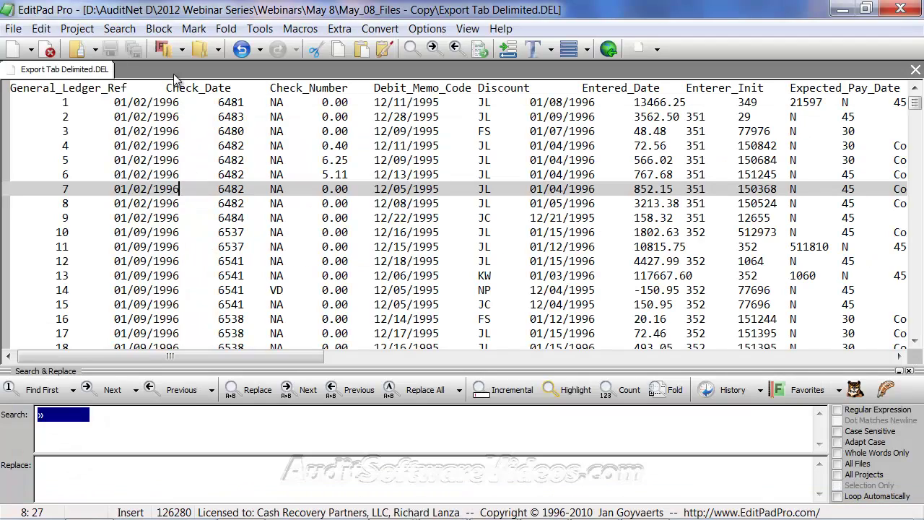
pyautogui.click(13, 29)
pyautogui.click(33, 62)
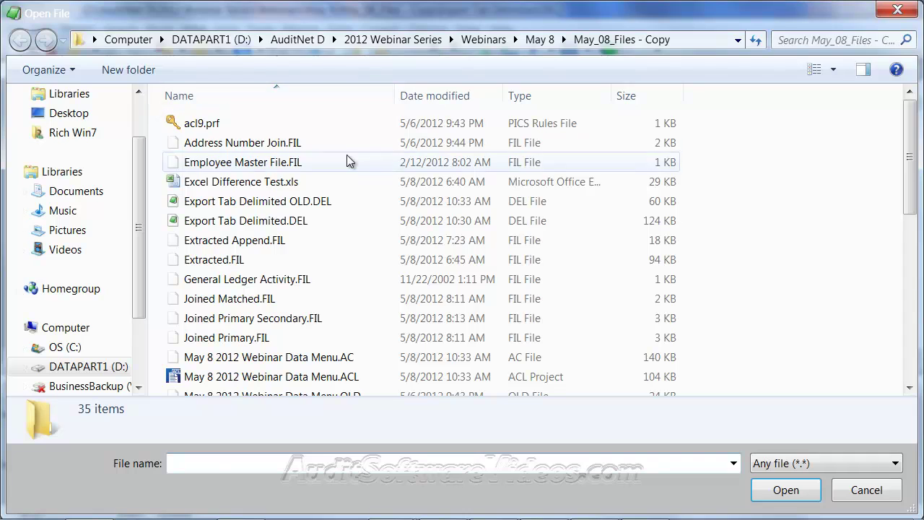
pyautogui.doubleClick(310, 202)
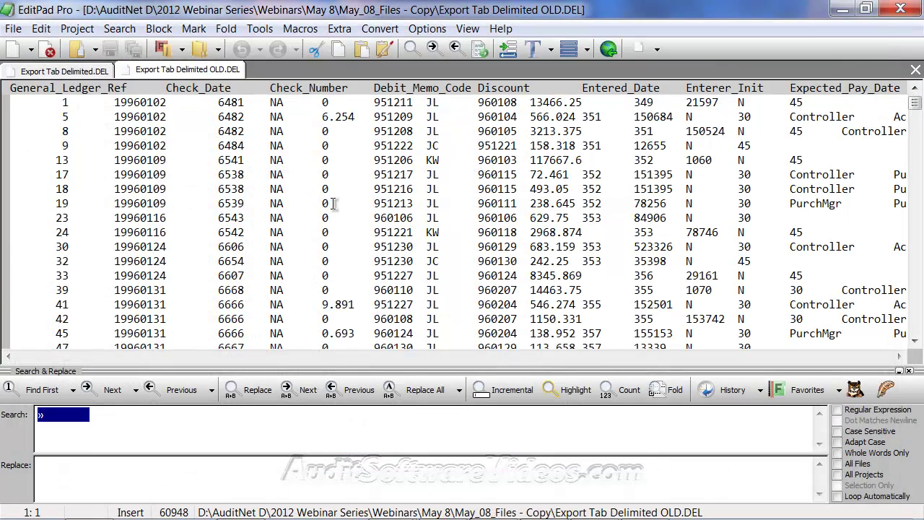
pyautogui.click(75, 69)
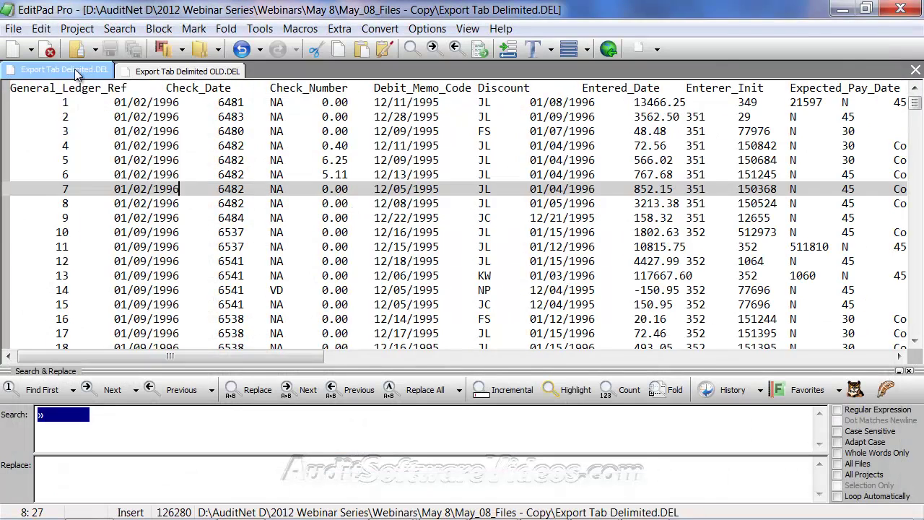
pyautogui.click(161, 67)
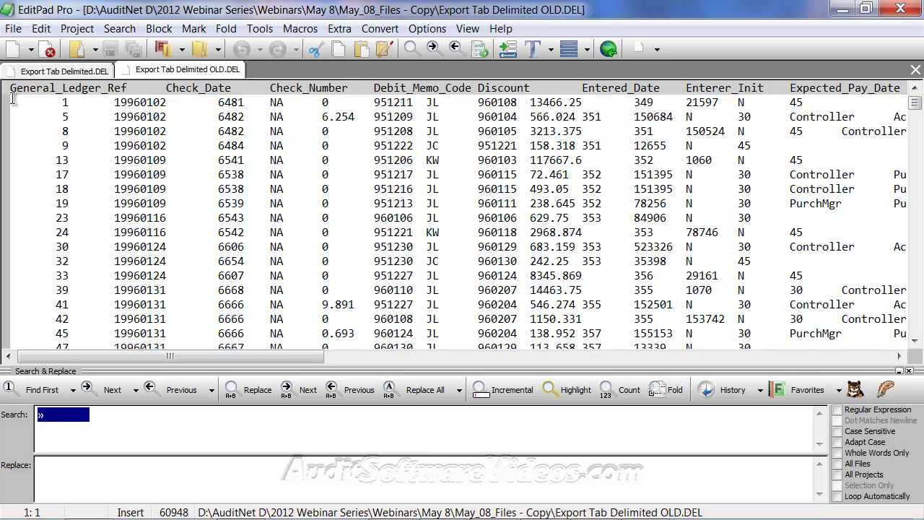
pyautogui.press('Down')
pyautogui.moveTo(915, 107); pyautogui.dragTo(915, 328)
pyautogui.keyDown('shift'); pyautogui.click(68, 336); pyautogui.keyUp('shift')
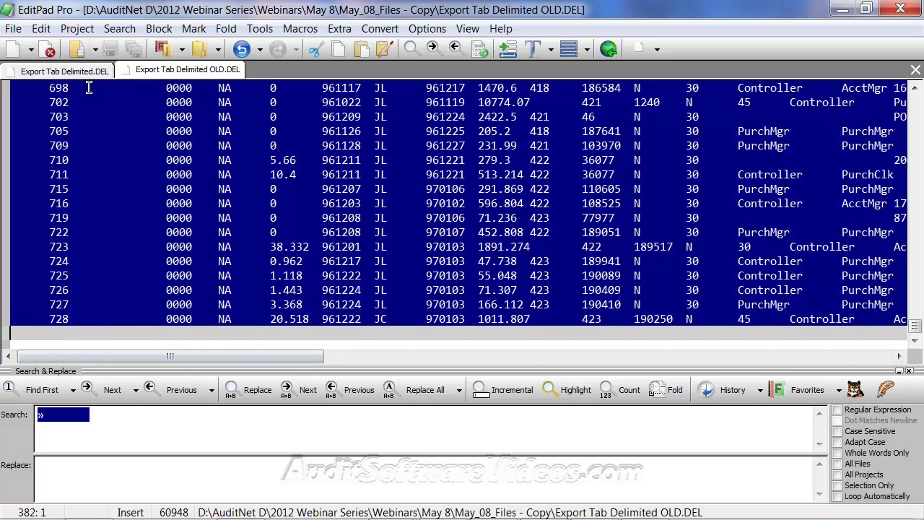
# Step: Paste those rows after row 729 at the end of Export Tab Delimited.DEL
pyautogui.click(64, 71)
pyautogui.moveTo(915, 102); pyautogui.dragTo(915, 328)
pyautogui.click(65, 334)
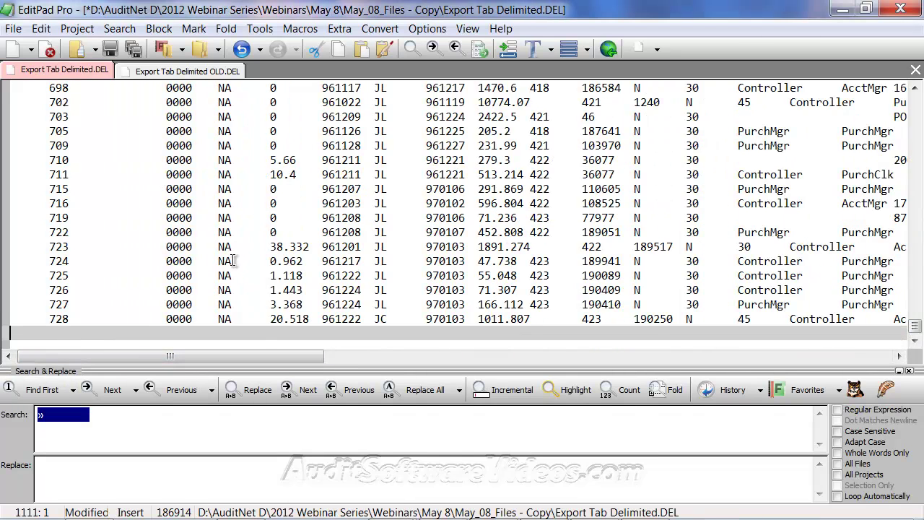
pyautogui.hotkey('ctrl', 'v')
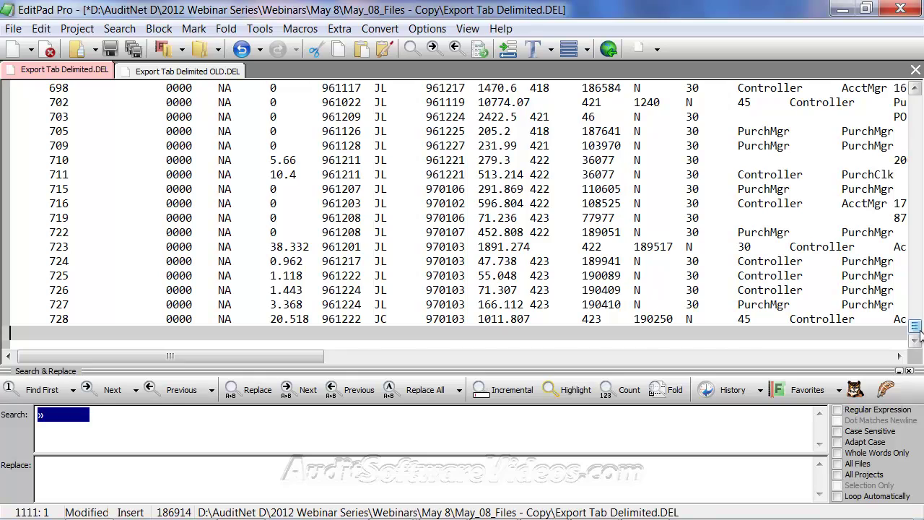
pyautogui.moveTo(914, 327); pyautogui.dragTo(915, 270)
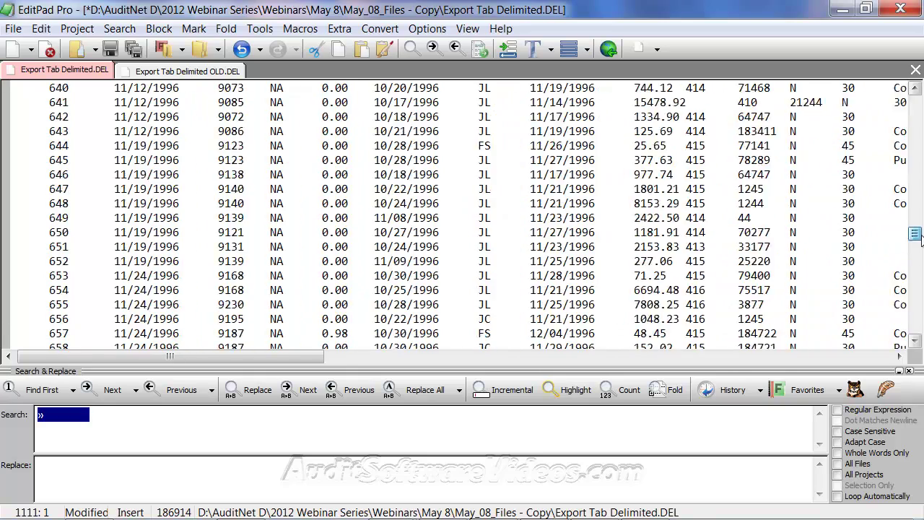
pyautogui.moveTo(915, 236); pyautogui.dragTo(906, 261)
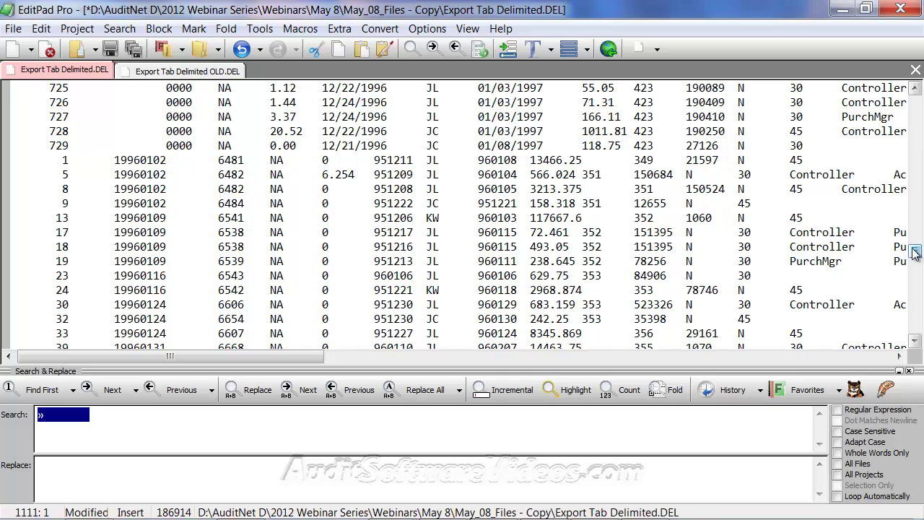
pyautogui.moveTo(913, 252); pyautogui.dragTo(916, 345)
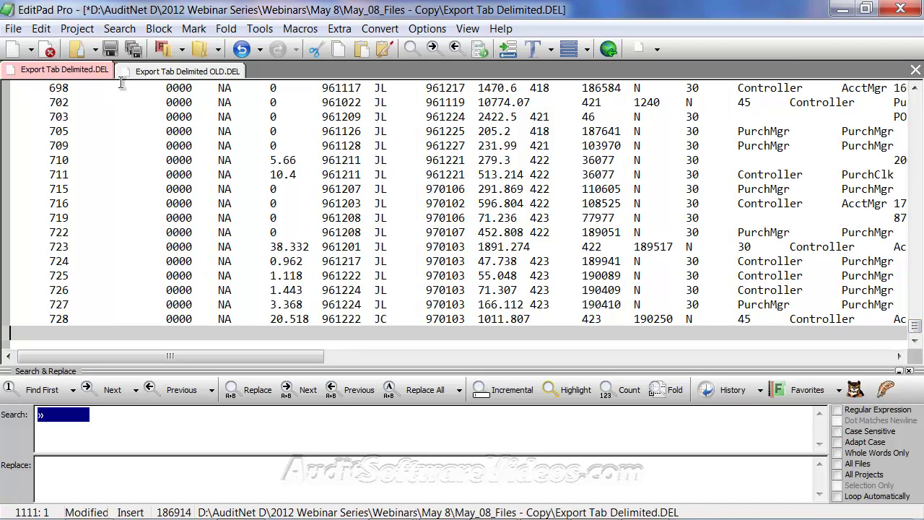
# Step: Save the combined file as Export Tab Delimited_ALL.DEL
pyautogui.click(13, 28)
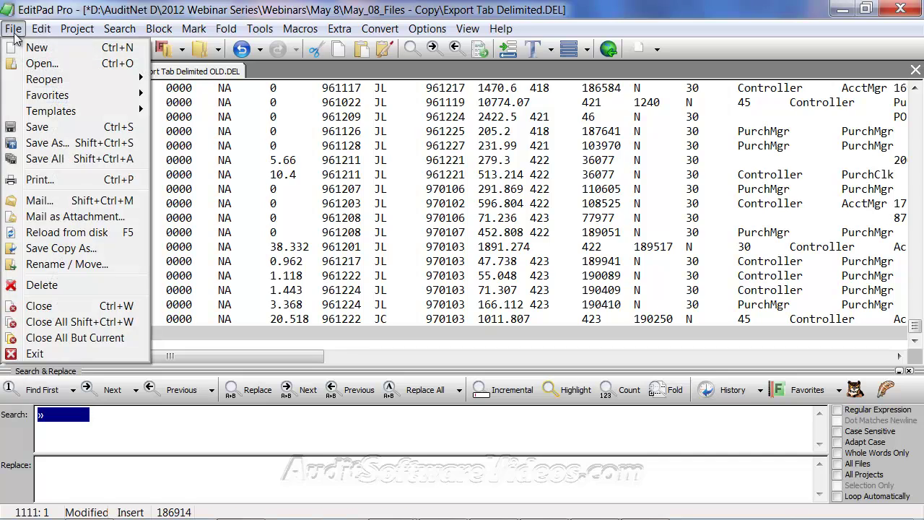
pyautogui.click(46, 143)
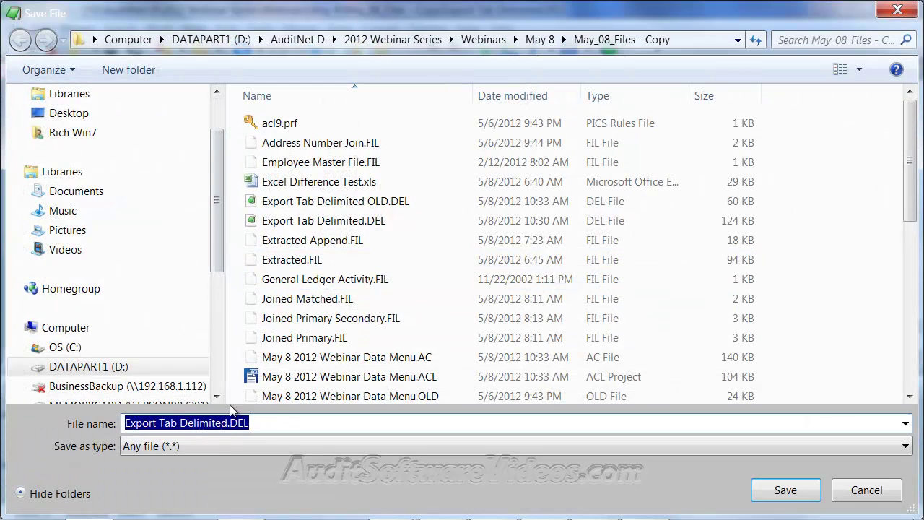
pyautogui.click(228, 423)
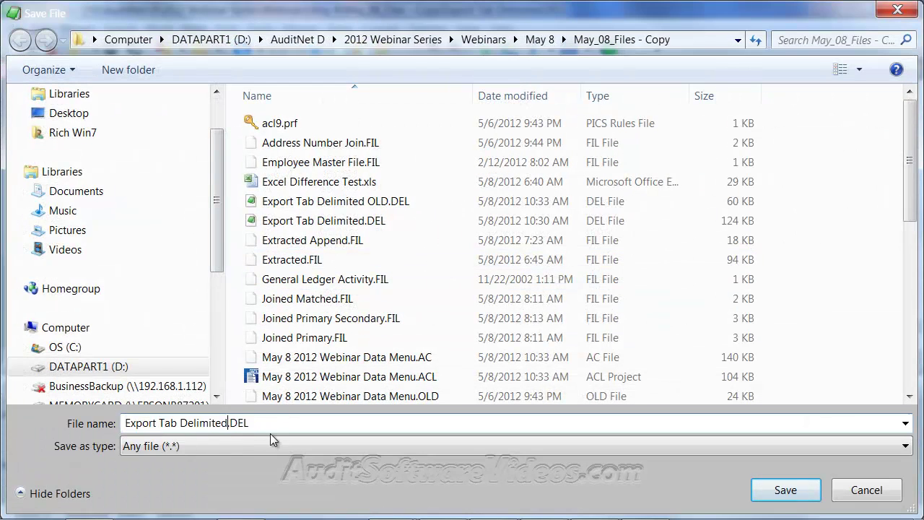
pyautogui.write('_ALL')
pyautogui.press('Return')
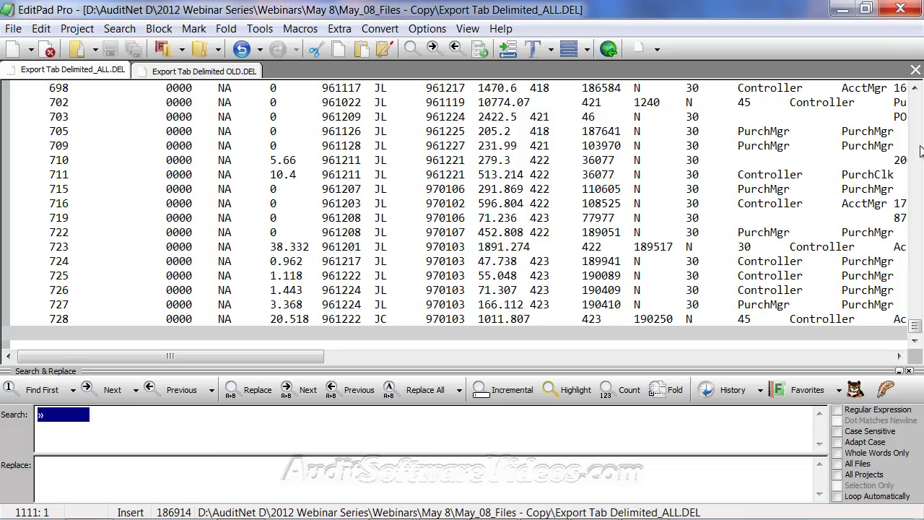
# Step: Glance over both open files and close EditPad Pro
pyautogui.click(204, 71)
pyautogui.click(72, 70)
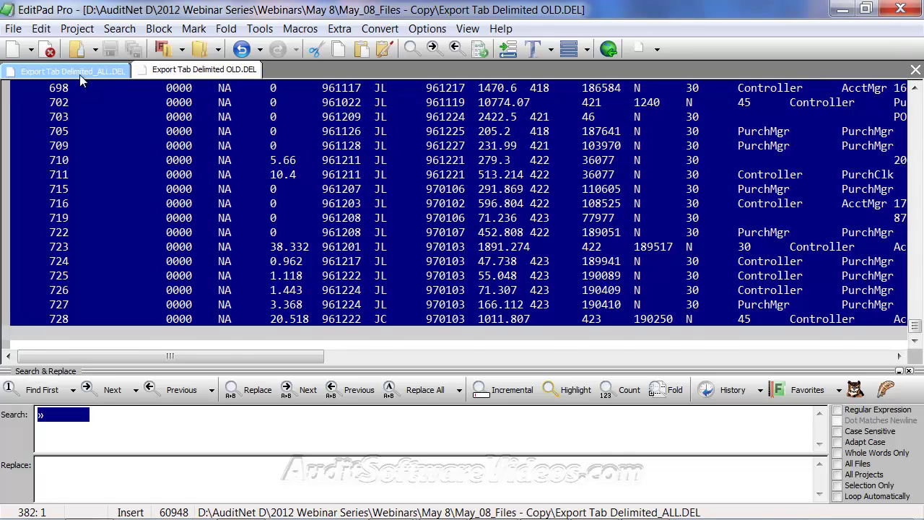
pyautogui.click(907, 10)
# Step: Review the earlier export's field-names option, cancel without exporting, and show the tables overview
pyautogui.click(355, 191)
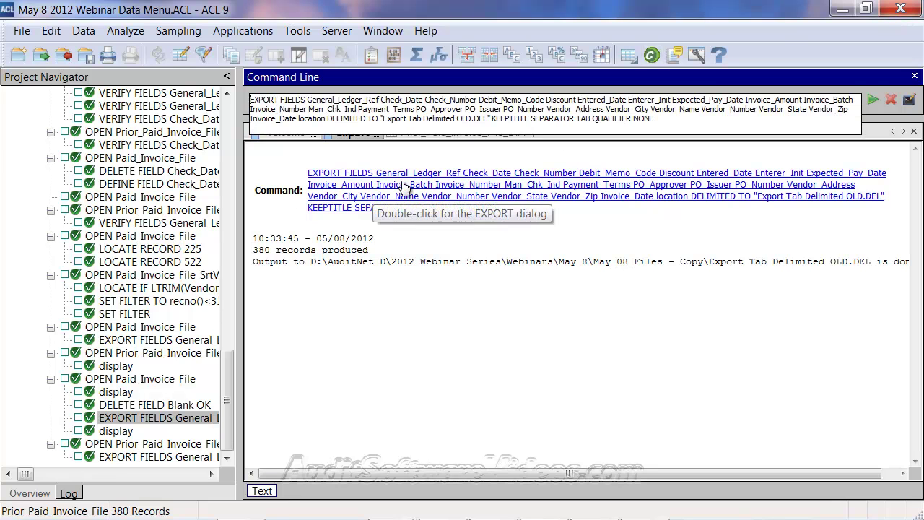
pyautogui.click(909, 99)
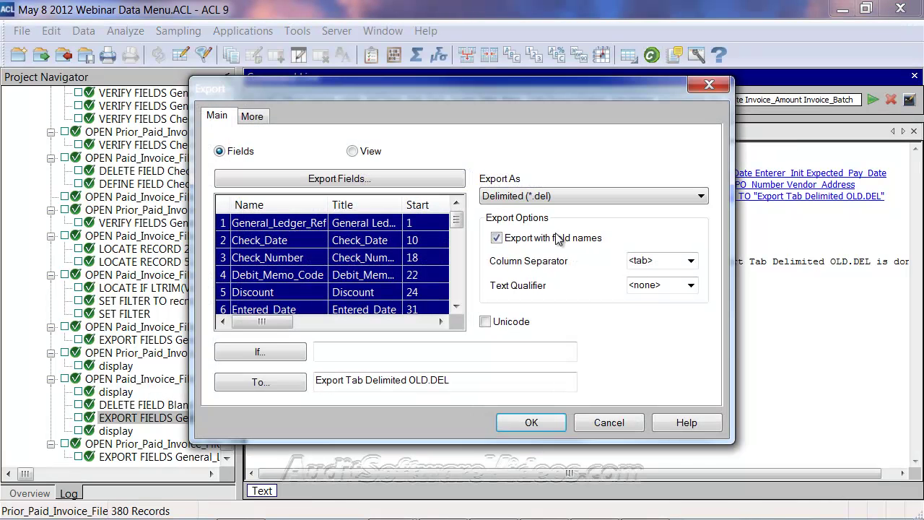
pyautogui.click(506, 241)
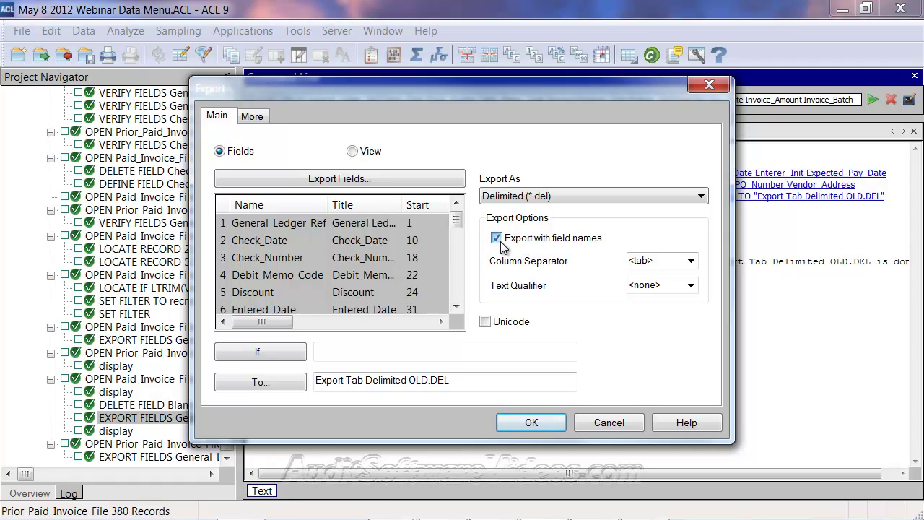
pyautogui.click(611, 424)
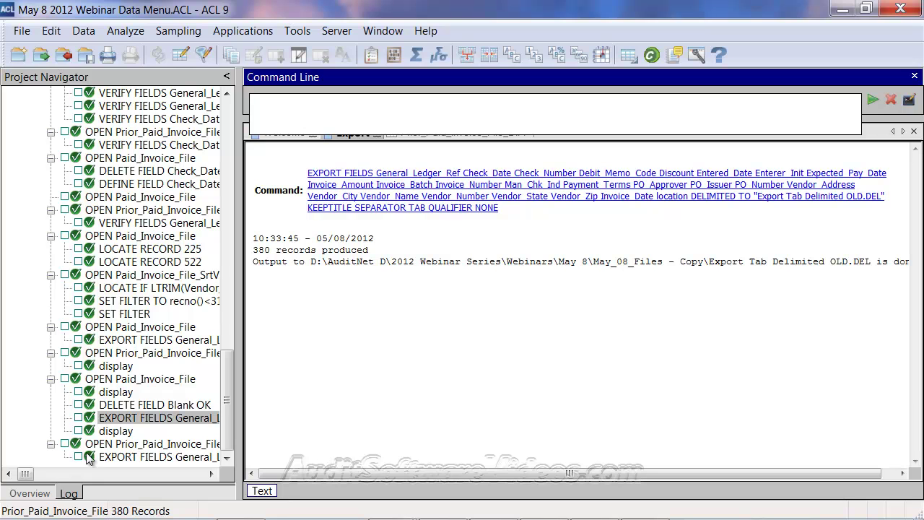
pyautogui.click(36, 494)
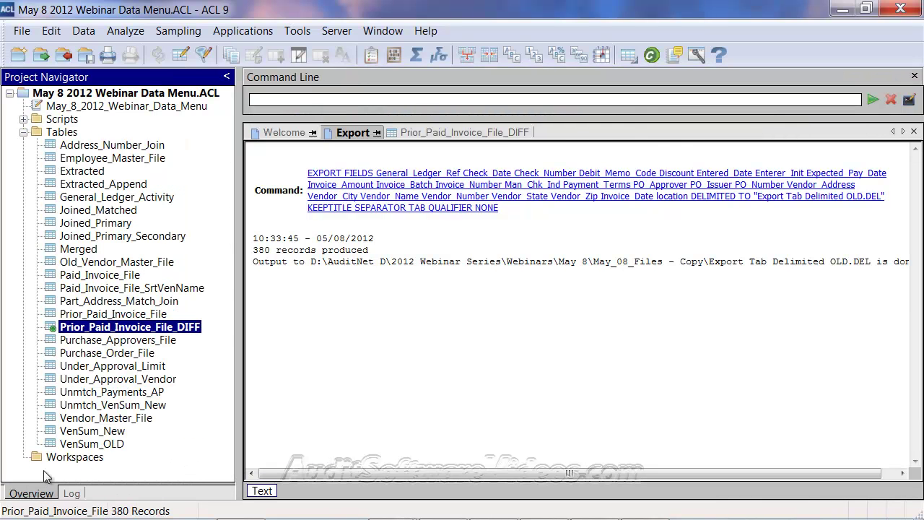
# Step: Start a new table from the local disk file Export Tab Delimited_ALL.DEL
pyautogui.rightClick(66, 137)
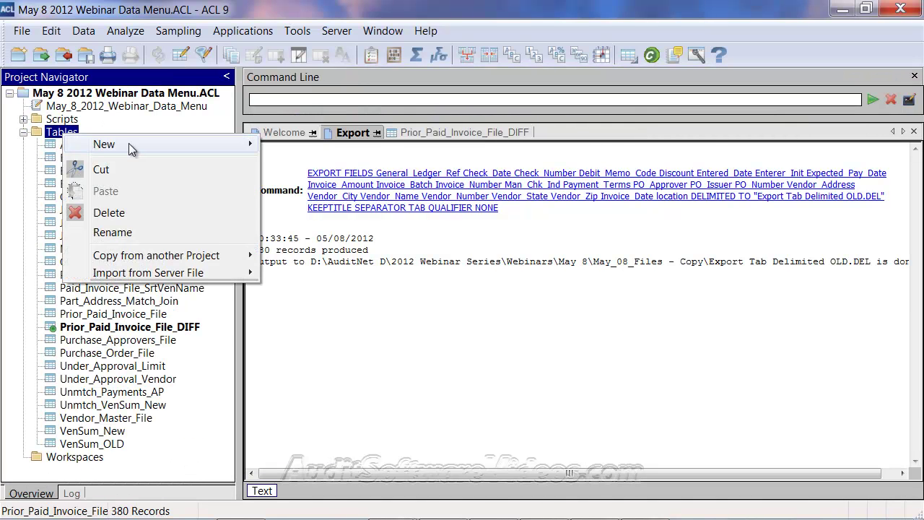
pyautogui.moveTo(129, 143)
pyautogui.click(314, 148)
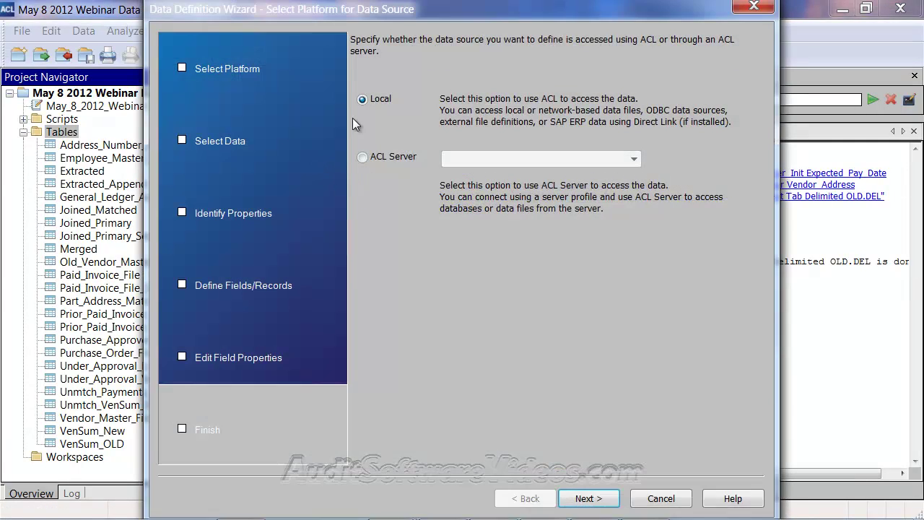
pyautogui.click(587, 498)
pyautogui.click(588, 498)
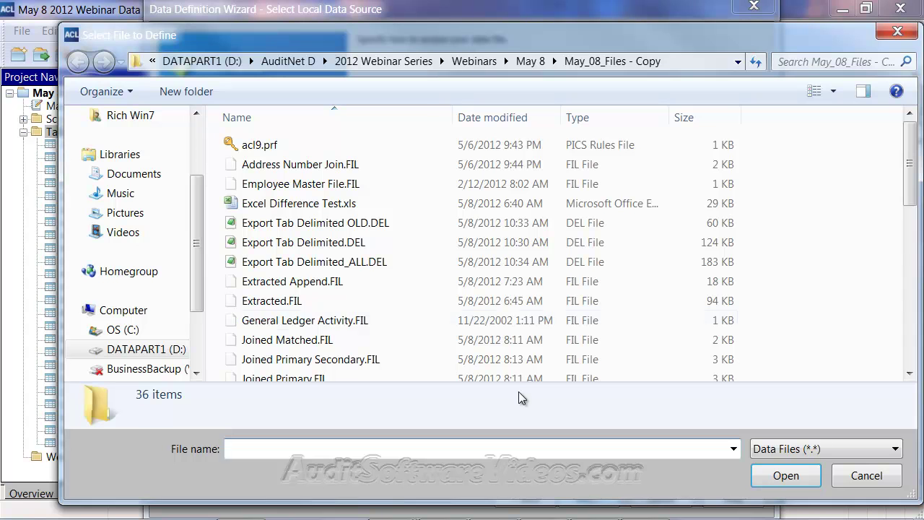
pyautogui.click(372, 266)
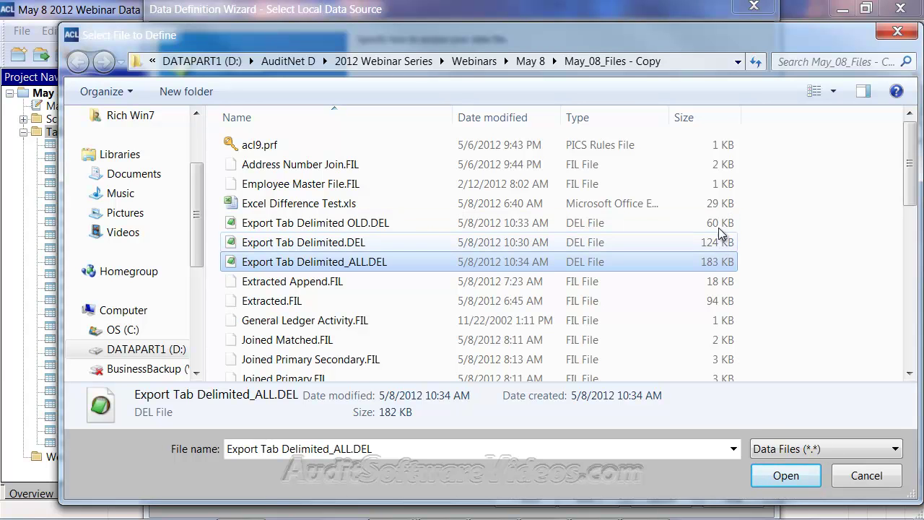
pyautogui.doubleClick(707, 269)
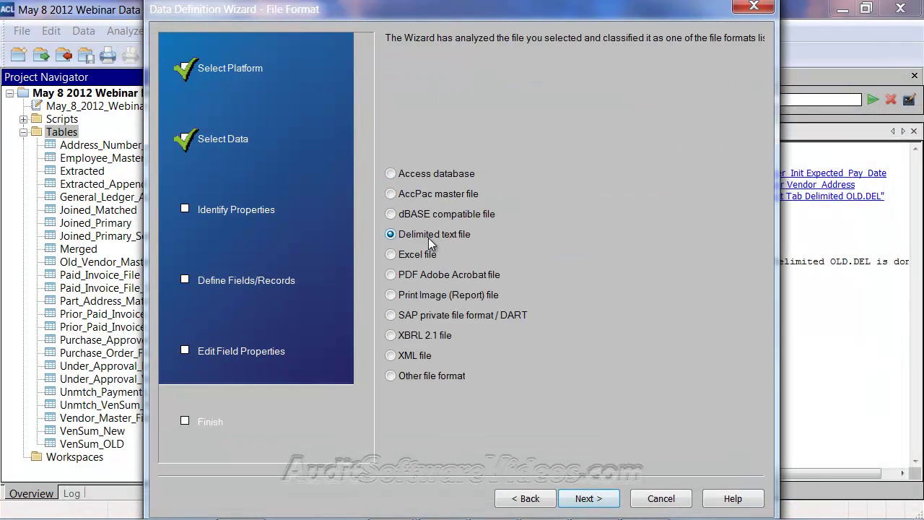
# Step: Keep TAB as the field separator and proceed past the line 730 error
pyautogui.click(588, 496)
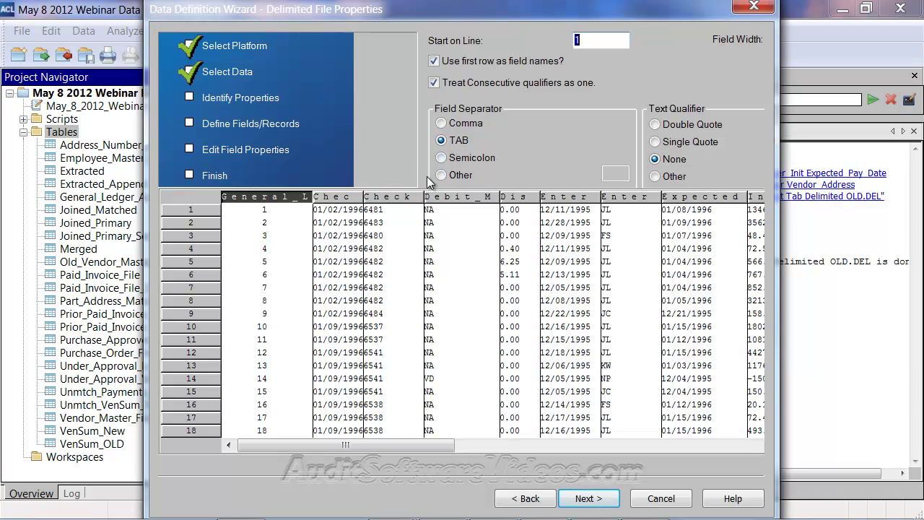
pyautogui.click(442, 123)
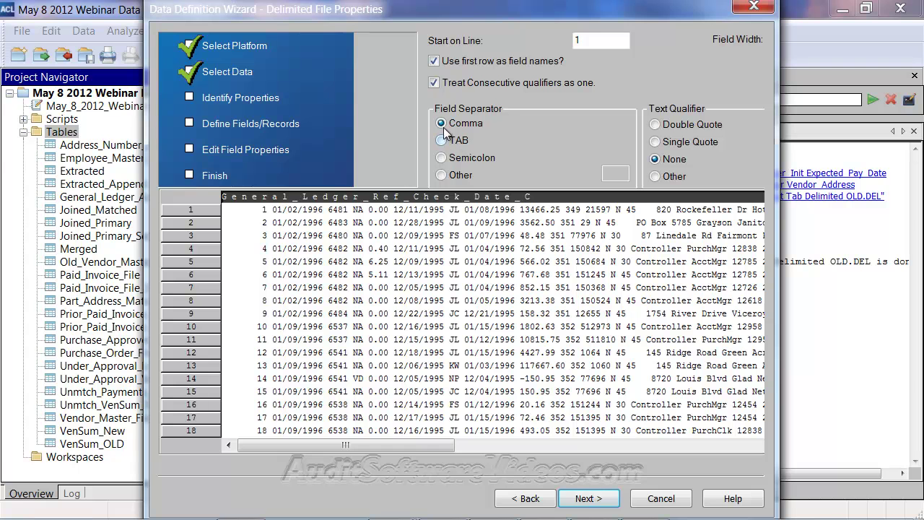
pyautogui.click(442, 142)
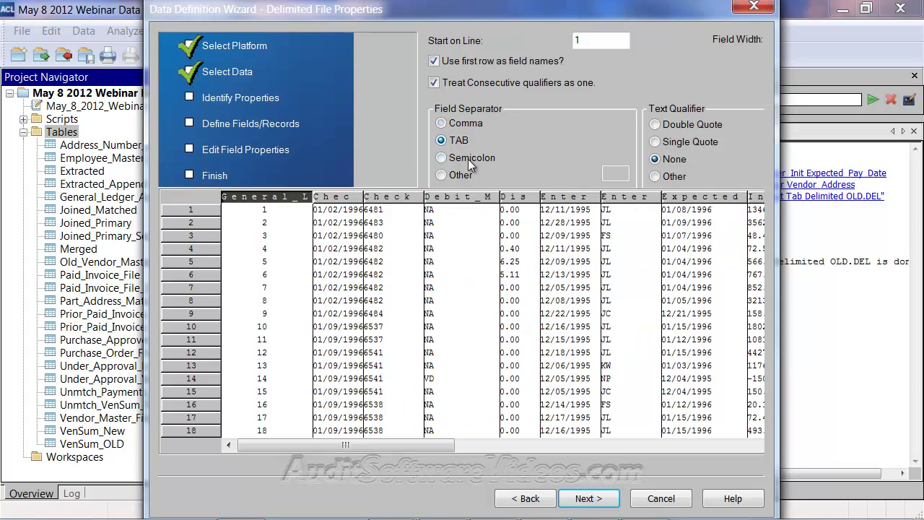
pyautogui.moveTo(386, 445); pyautogui.dragTo(678, 447)
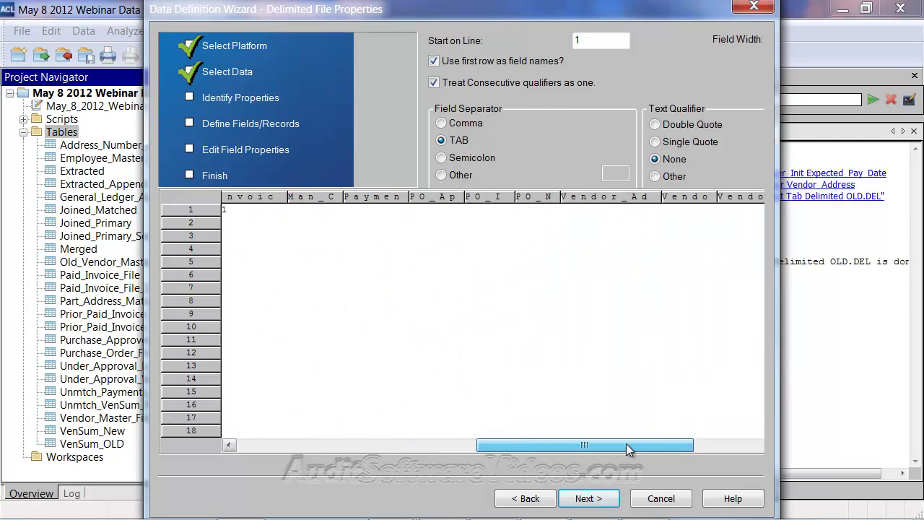
pyautogui.click(589, 497)
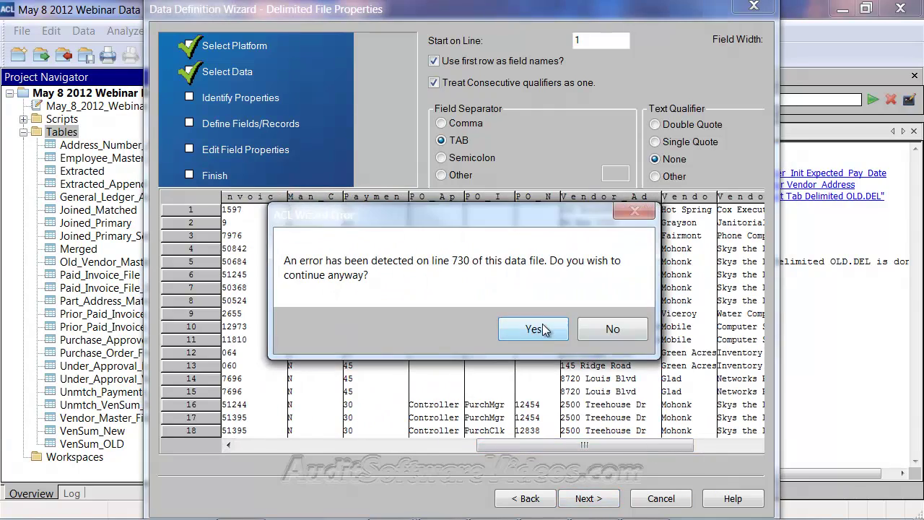
pyautogui.click(539, 329)
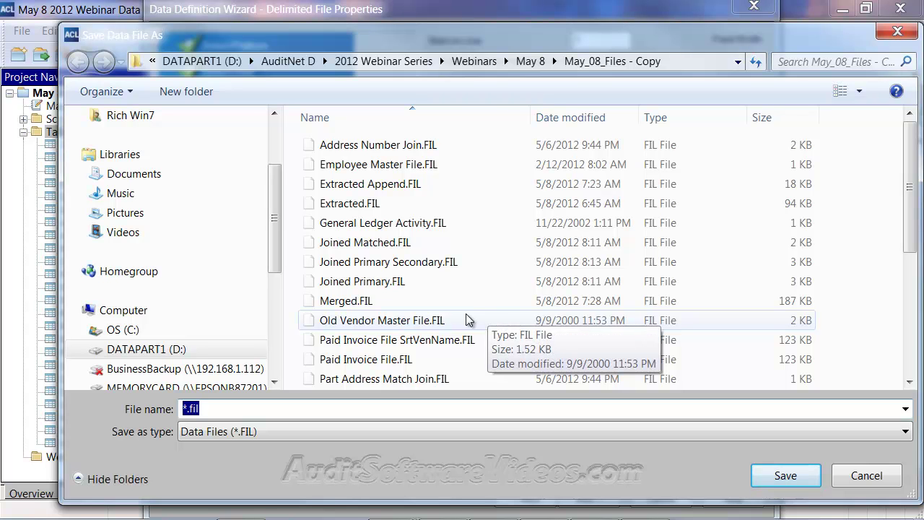
# Step: Name the data file Imported ALL, accept bad lines and field properties, and finish
pyautogui.write('Imported ALL')
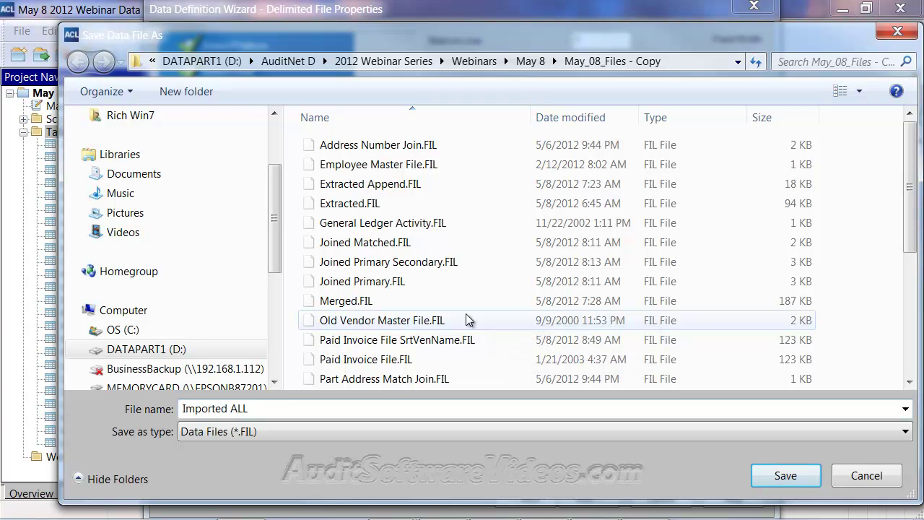
pyautogui.press('Return')
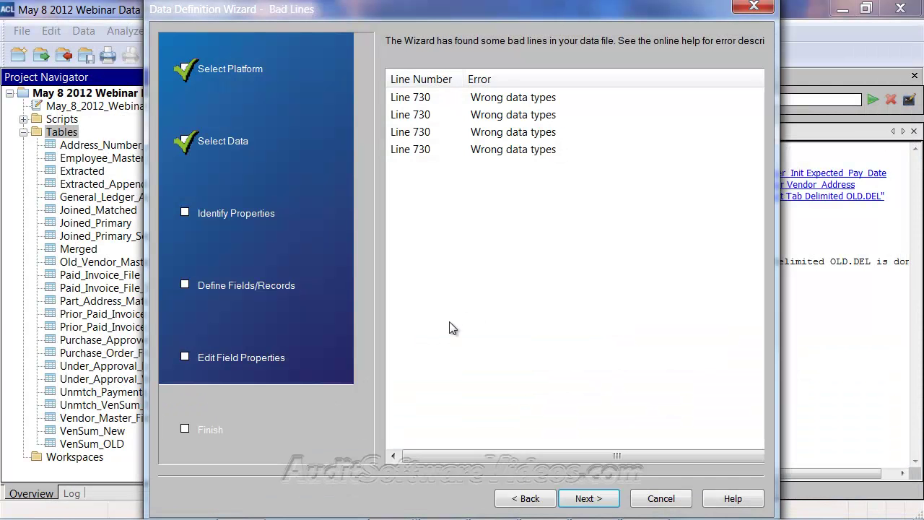
pyautogui.click(590, 499)
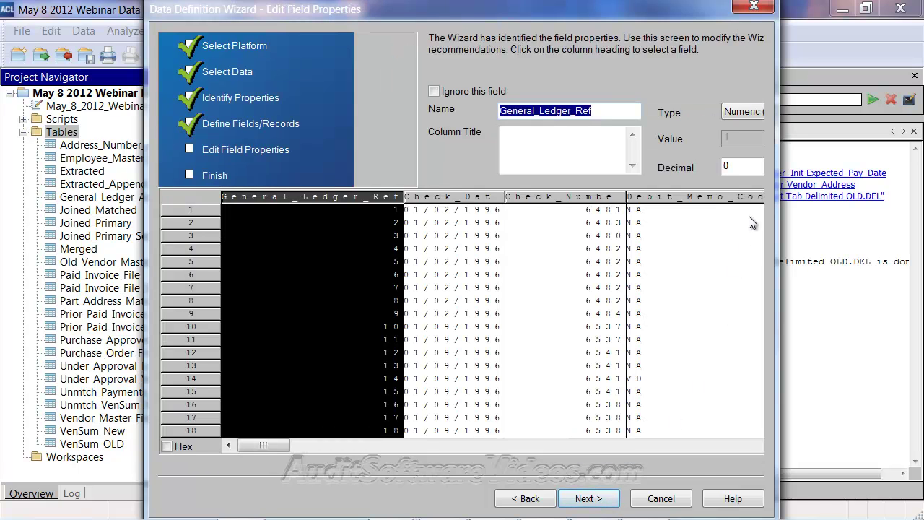
pyautogui.click(588, 498)
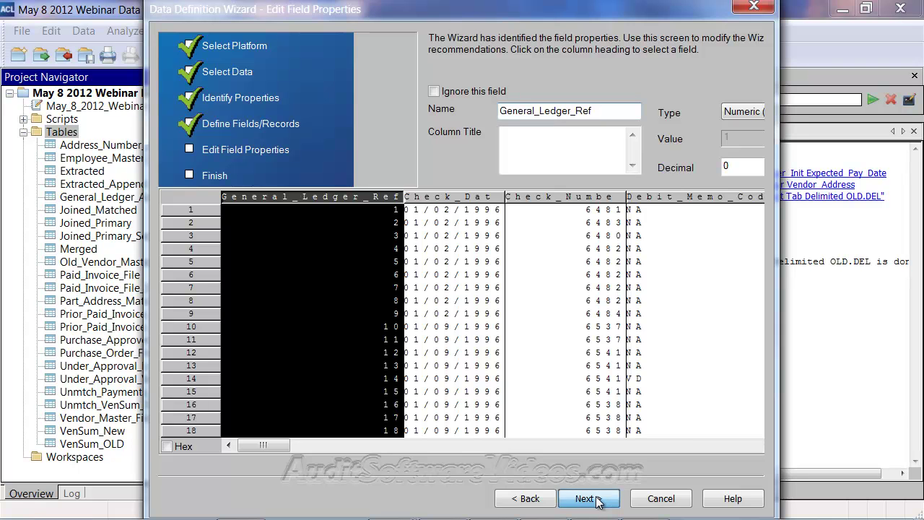
pyautogui.click(597, 499)
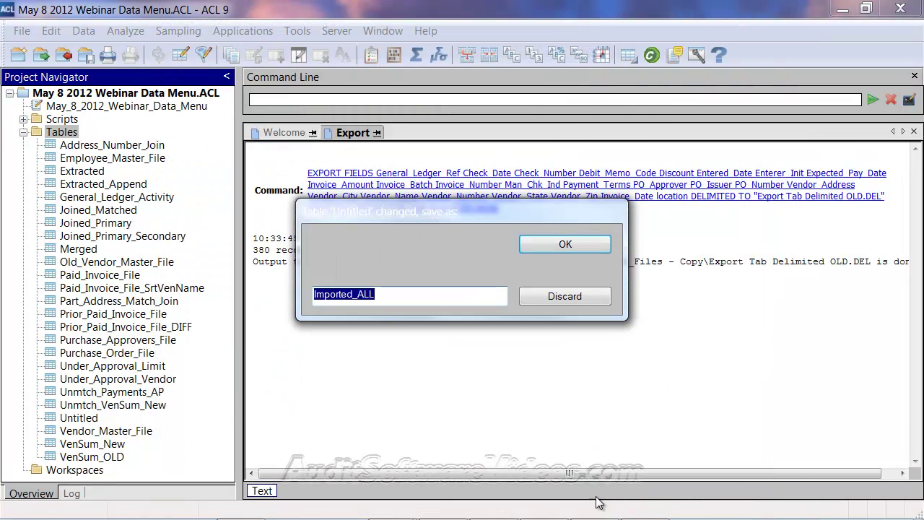
# Step: Save the table as Imported_ALL and scroll through its 1,109 records
pyautogui.click(588, 247)
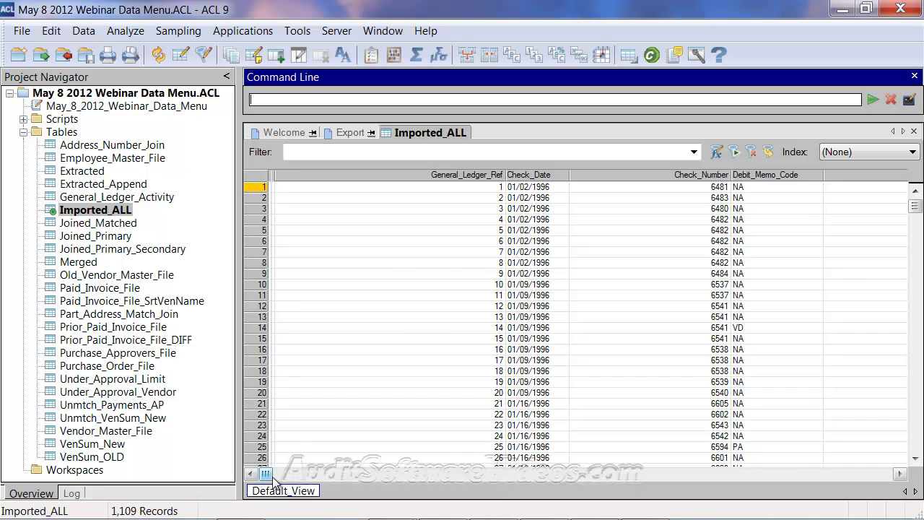
pyautogui.moveTo(265, 474); pyautogui.dragTo(392, 480)
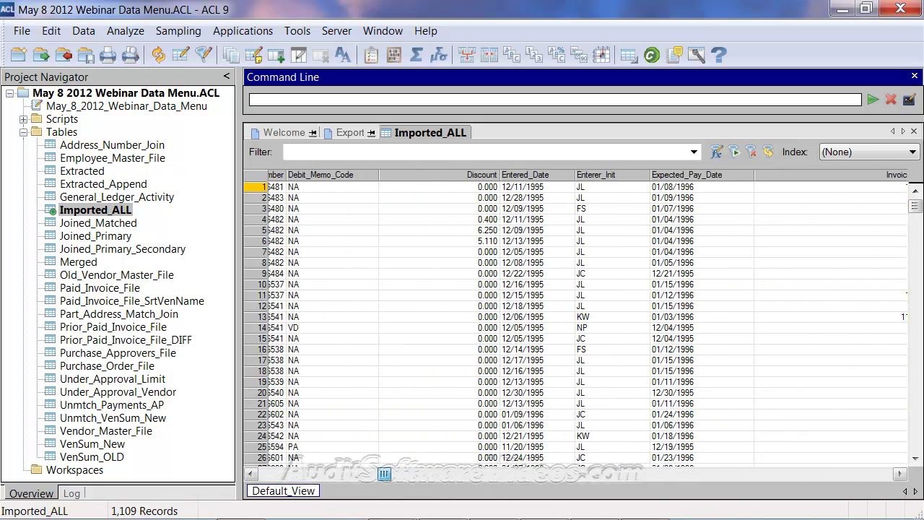
pyautogui.moveTo(915, 205); pyautogui.dragTo(922, 473)
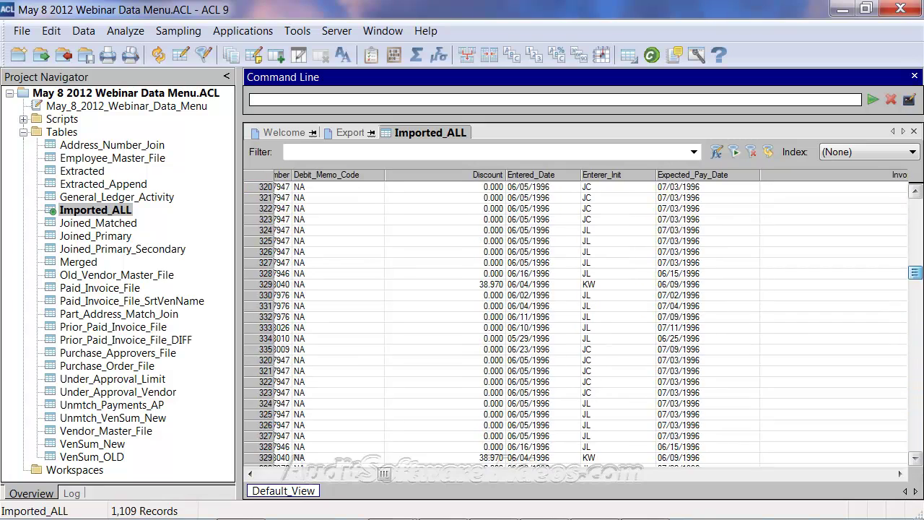
pyautogui.moveTo(914, 273); pyautogui.dragTo(914, 206)
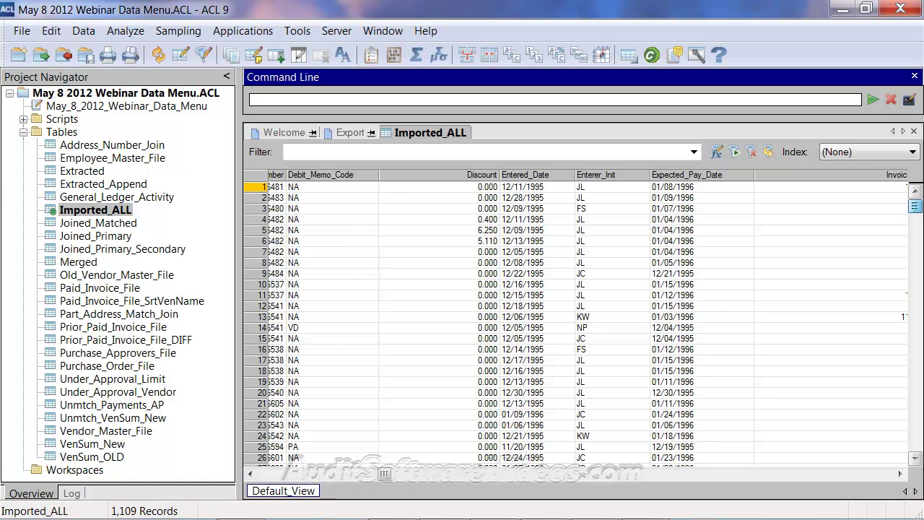